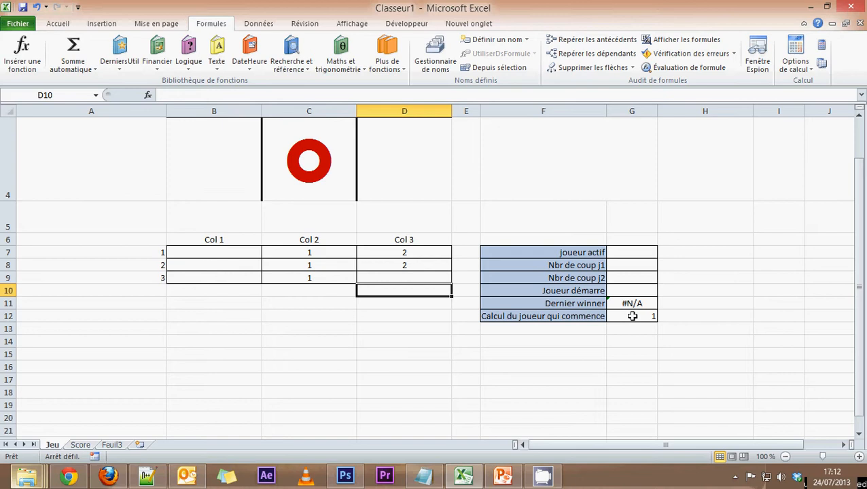
Clear the test moves from cells C7:D9 of the move grid on the Jeu sheet.
{"action": "left_click_drag", "start_coordinate": [309, 254], "coordinate": [373, 275]}
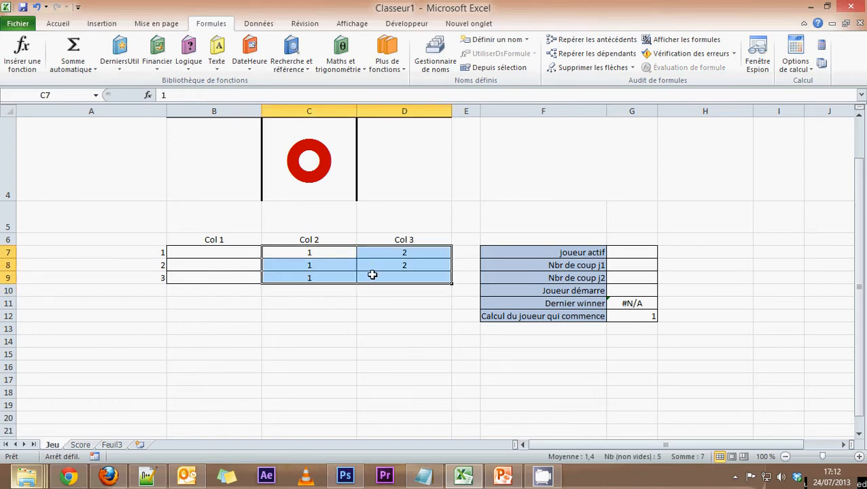
{"action": "key", "text": "Delete"}
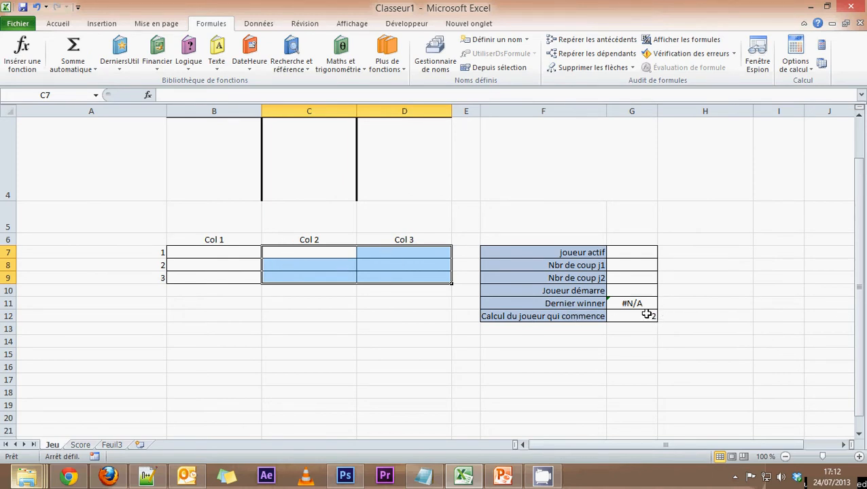
Examine the starting-player formula in G12, the Score sheet it refers to, and the Morpion board with its player display area.
{"action": "left_click", "coordinate": [650, 316]}
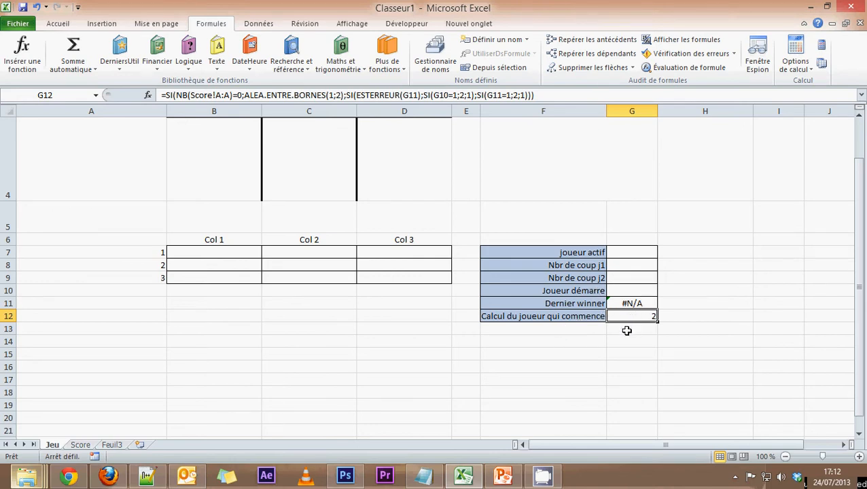
{"action": "scroll", "coordinate": [543, 330], "scroll_direction": "up", "scroll_amount": 1}
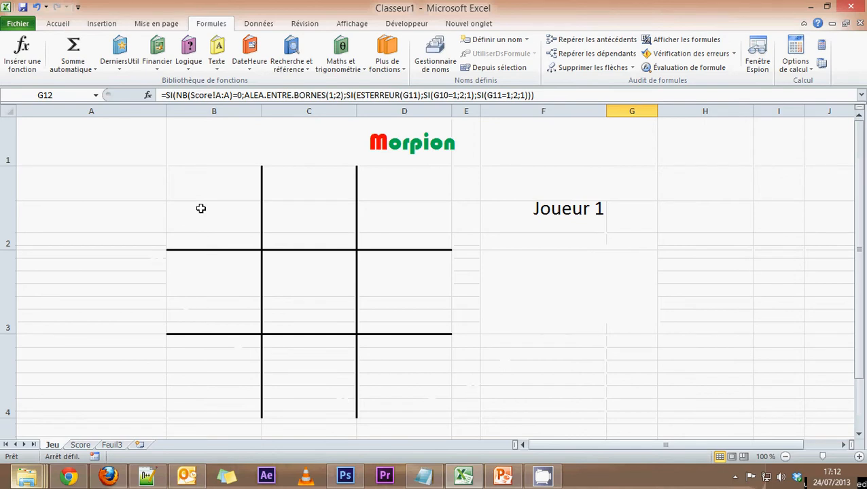
{"action": "scroll", "coordinate": [534, 340], "scroll_direction": "down", "scroll_amount": 2}
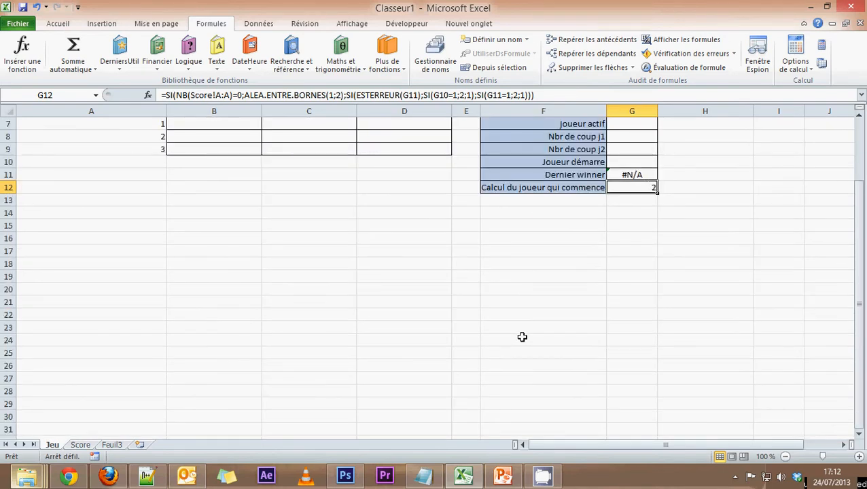
{"action": "left_click", "coordinate": [80, 445]}
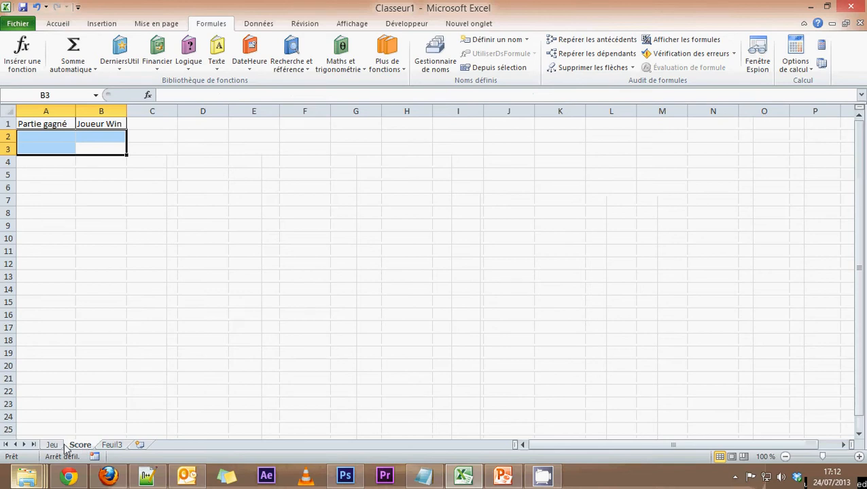
{"action": "left_click", "coordinate": [58, 446]}
{"action": "scroll", "coordinate": [561, 237], "scroll_direction": "up", "scroll_amount": 2}
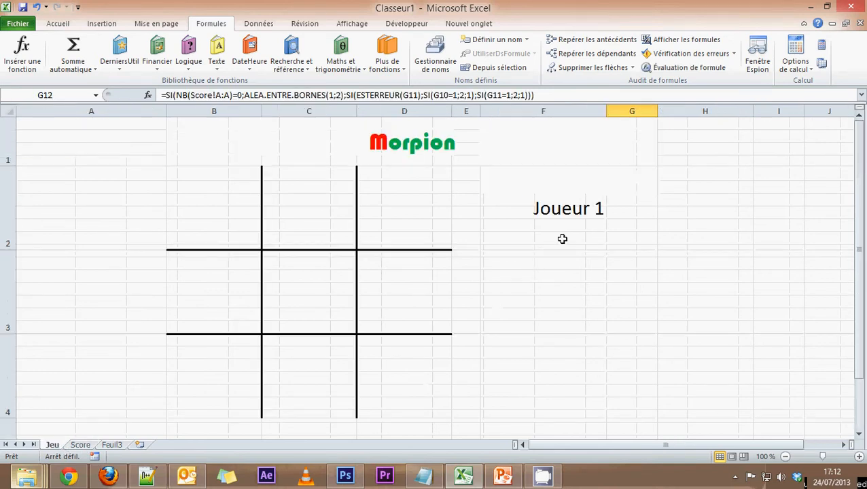
{"action": "left_click", "coordinate": [542, 276]}
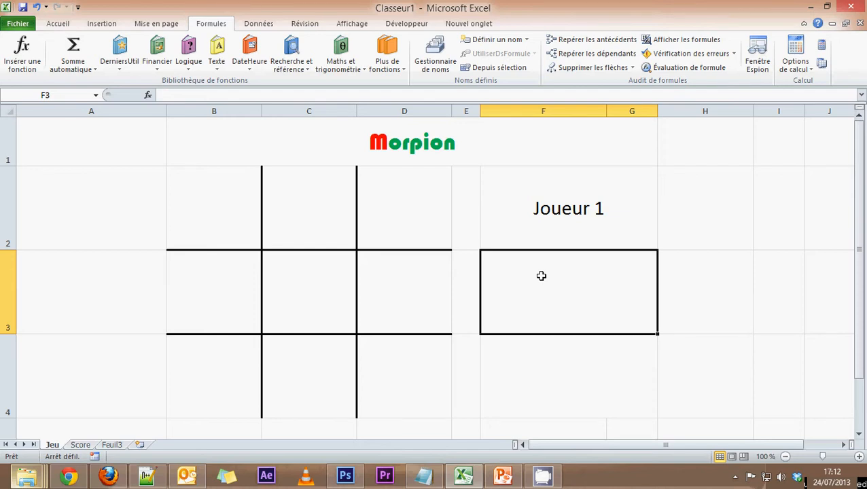
{"action": "scroll", "coordinate": [543, 338], "scroll_direction": "down", "scroll_amount": 2}
{"action": "left_click", "coordinate": [638, 190]}
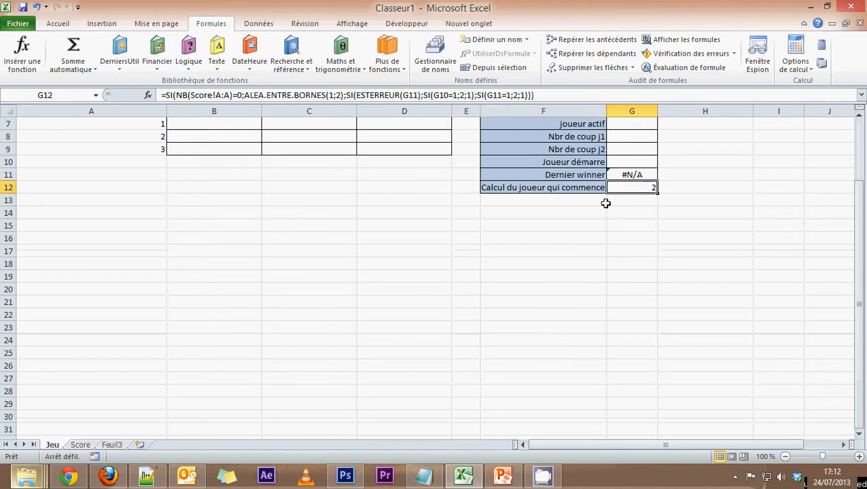
{"action": "scroll", "coordinate": [523, 257], "scroll_direction": "up", "scroll_amount": 2}
{"action": "left_click", "coordinate": [524, 258]}
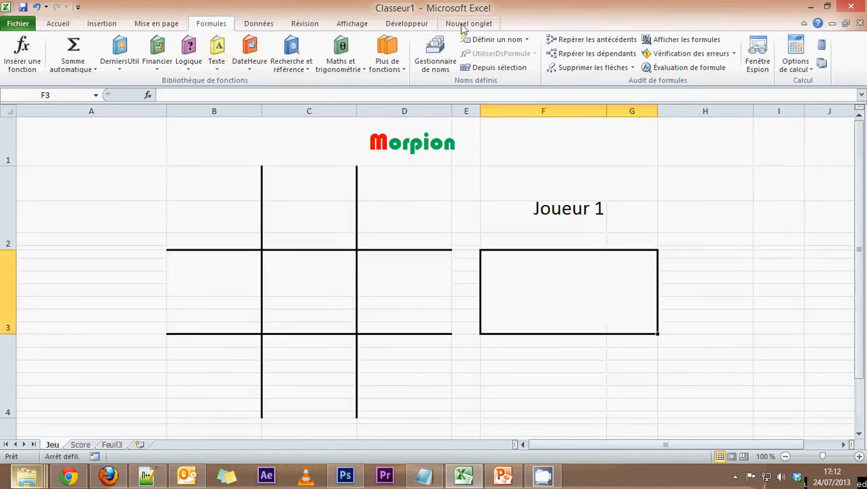
Check the ribbon customization options for the Développeur entry and close them without changes.
{"action": "left_click", "coordinate": [29, 27]}
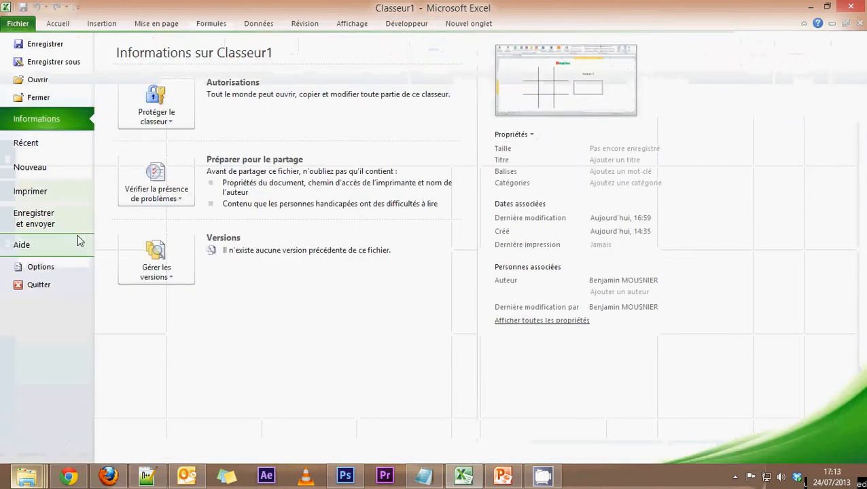
{"action": "left_click", "coordinate": [20, 268]}
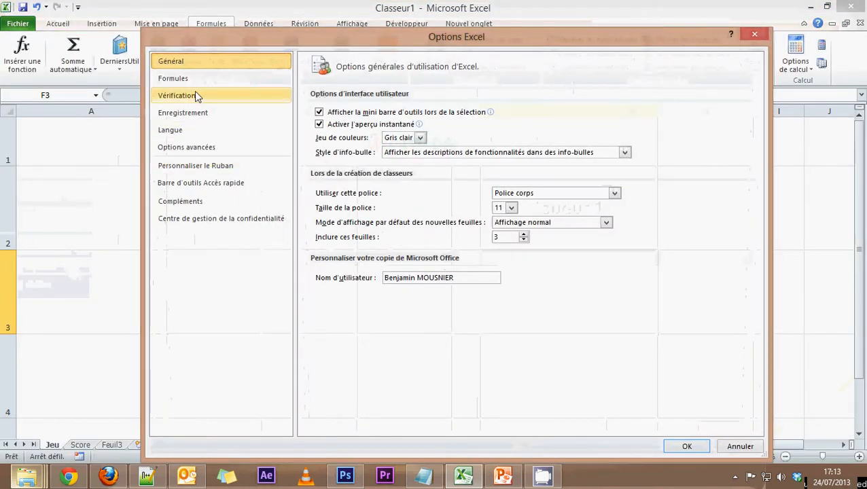
{"action": "left_click", "coordinate": [189, 168]}
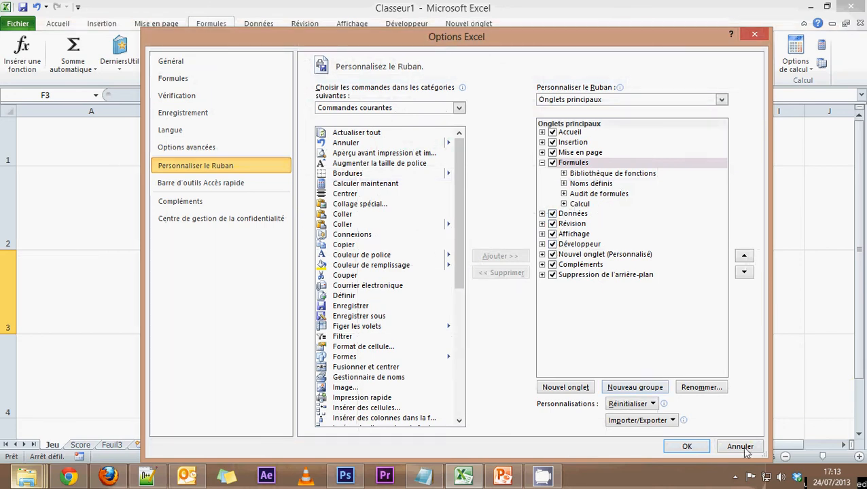
{"action": "left_click", "coordinate": [687, 446]}
Start recording a macro stored in this workbook, naming it "Nouvelle partie" without the space.
{"action": "left_click", "coordinate": [409, 28]}
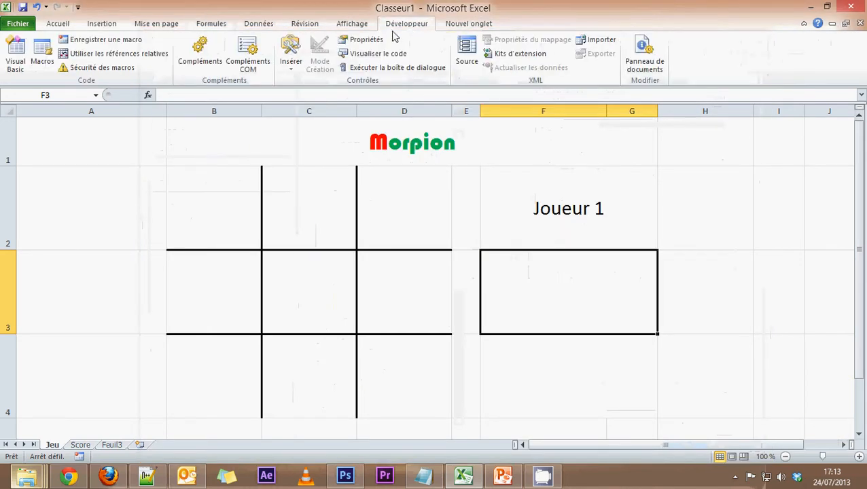
{"action": "left_click", "coordinate": [95, 40]}
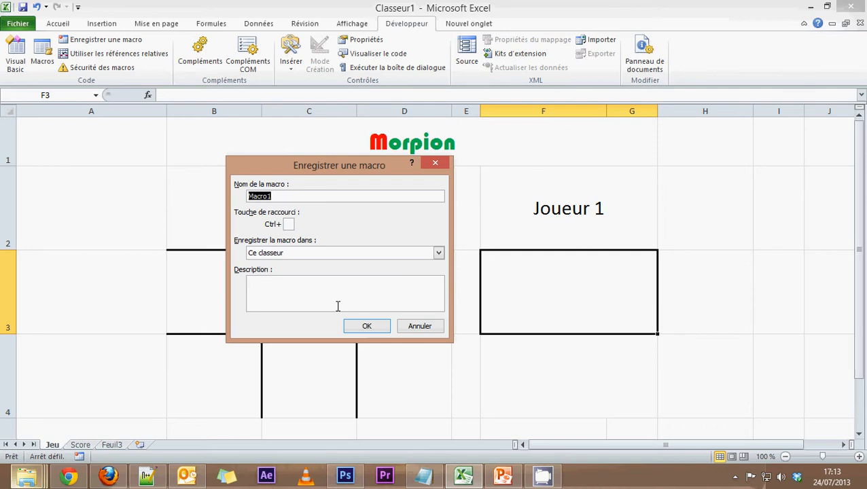
{"action": "type", "text": "Nouvelle partie"}
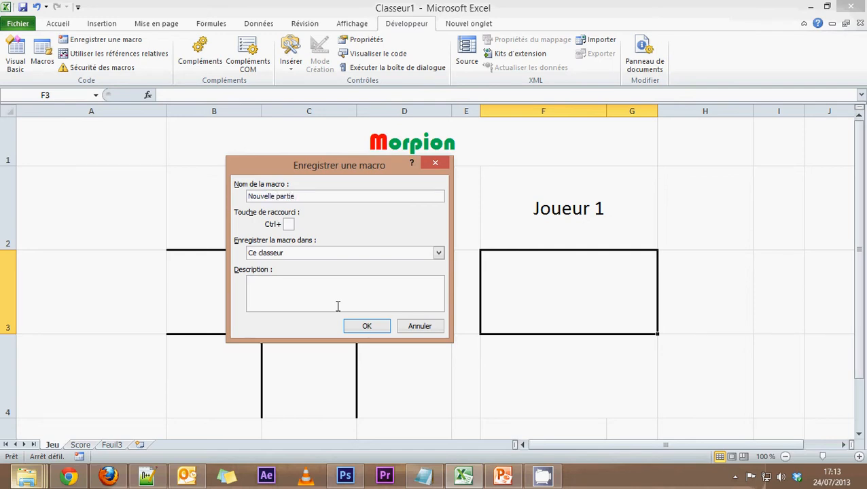
{"action": "left_click", "coordinate": [276, 196]}
{"action": "key", "text": "BackSpace"}
{"action": "left_click", "coordinate": [304, 197]}
{"action": "left_click", "coordinate": [364, 327]}
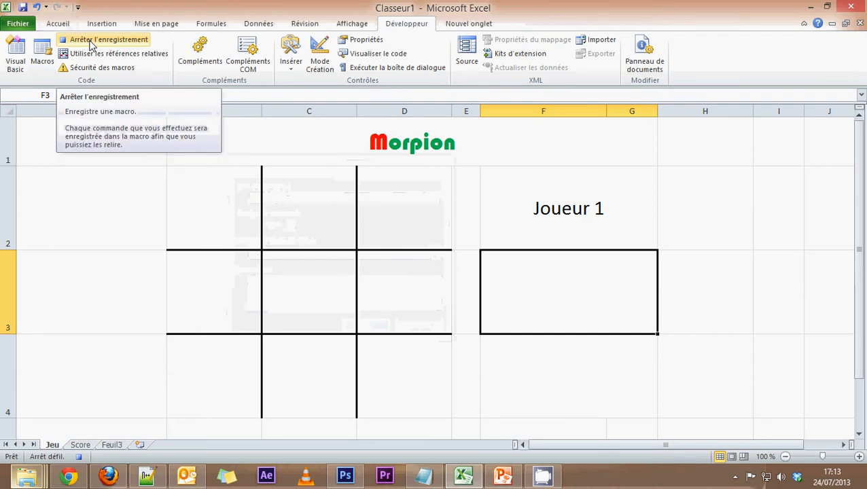
Clear the contents of columns A and B on the Score sheet.
{"action": "left_click", "coordinate": [80, 446]}
{"action": "left_click", "coordinate": [57, 110]}
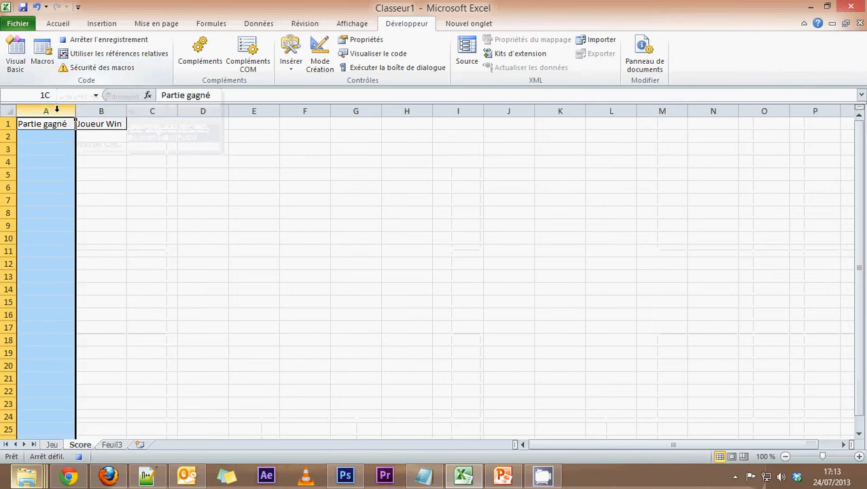
{"action": "left_click_drag", "start_coordinate": [57, 111], "coordinate": [98, 111]}
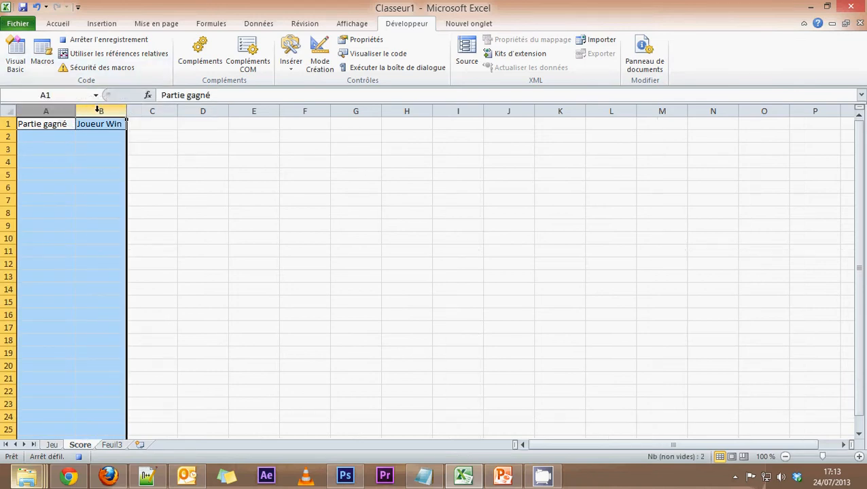
{"action": "key", "text": "Delete"}
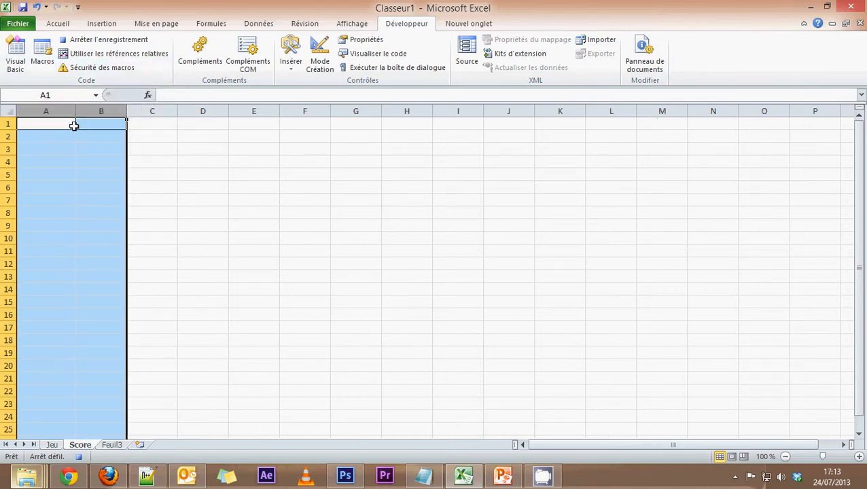
Enter the headers "Partie Gagnée" in A1 and "Joueur Win" in B1 of the Score sheet, then select A2.
{"action": "left_click", "coordinate": [55, 123]}
{"action": "type", "text": "Parite"}
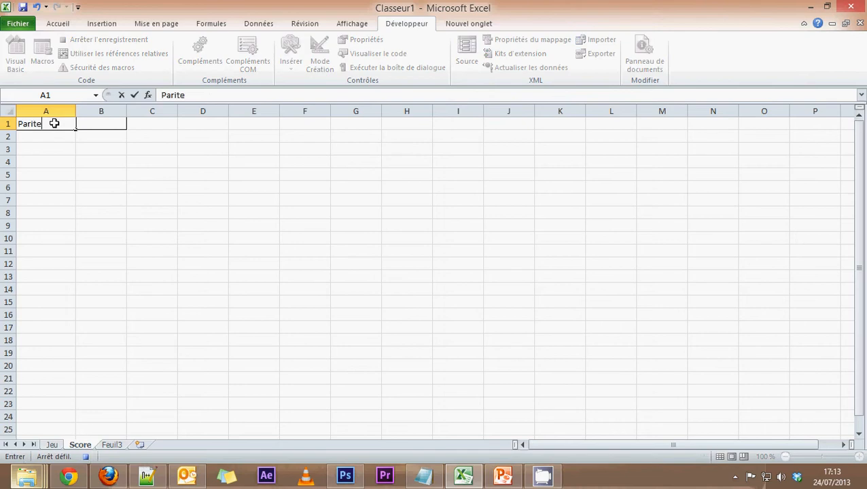
{"action": "type", "text": "ie Gagnée"}
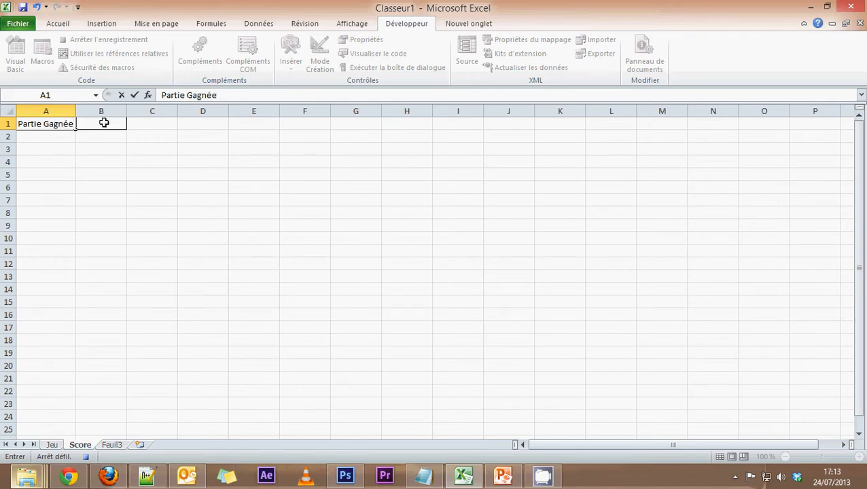
{"action": "left_click", "coordinate": [104, 122]}
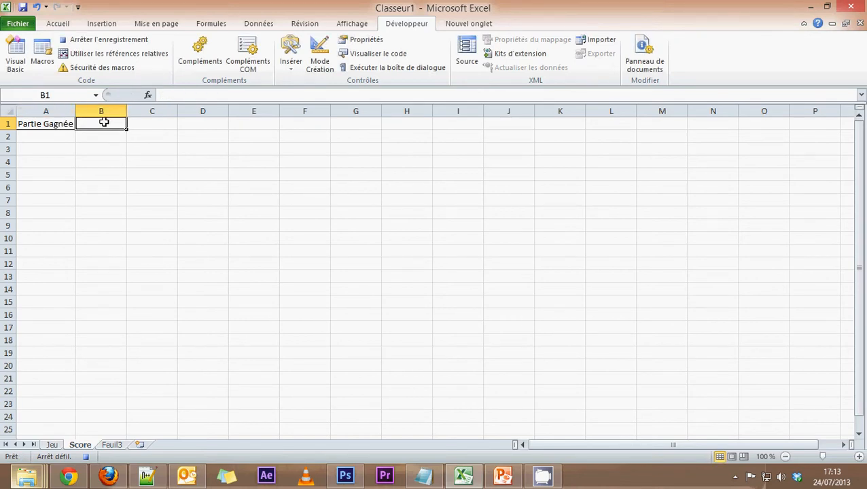
{"action": "type", "text": "Joueur Wi"}
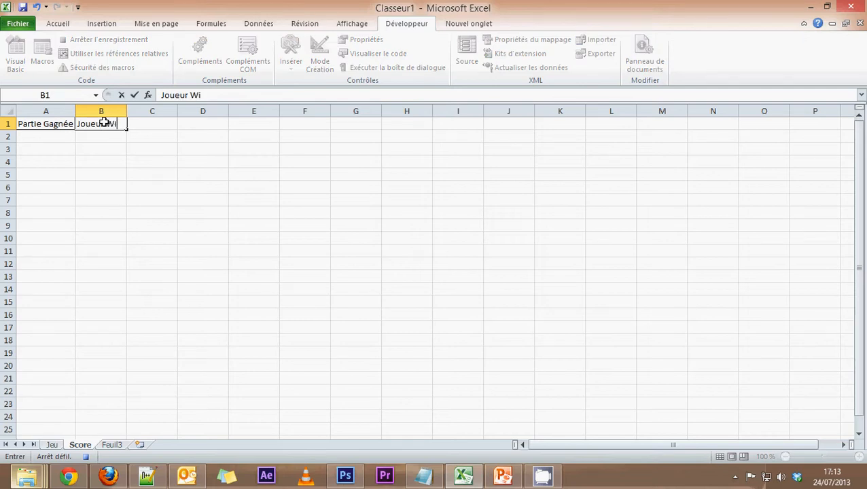
{"action": "type", "text": "n"}
{"action": "left_click", "coordinate": [84, 138]}
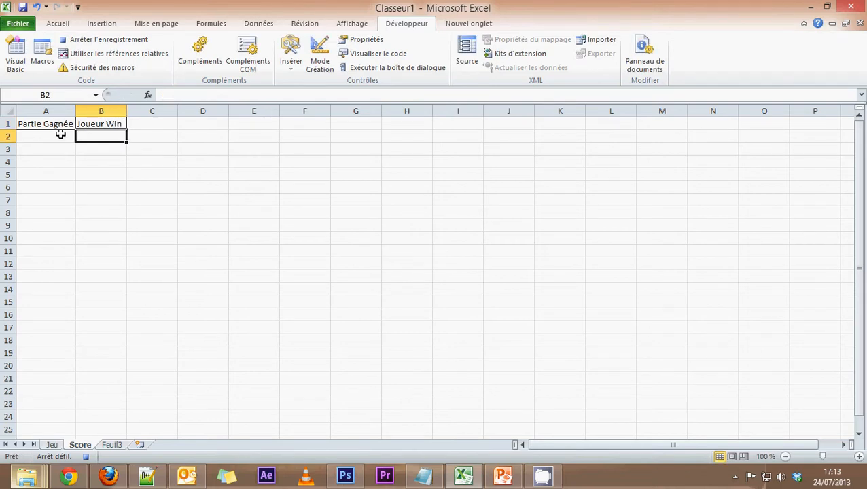
{"action": "left_click", "coordinate": [38, 138]}
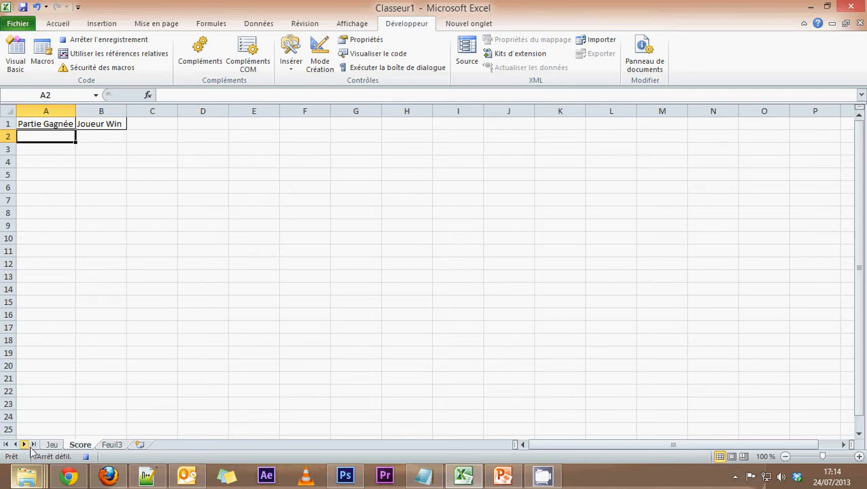
Select the move grid B7:D9 on the Jeu sheet, then leave the selection on an empty cell.
{"action": "left_click", "coordinate": [52, 444]}
{"action": "scroll", "coordinate": [233, 270], "scroll_direction": "down", "scroll_amount": 2}
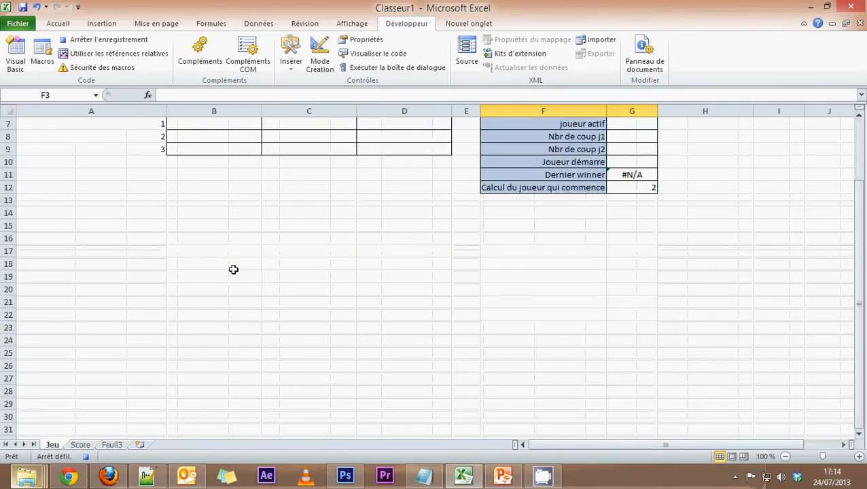
{"action": "scroll", "coordinate": [233, 270], "scroll_direction": "up", "scroll_amount": 1}
{"action": "left_click_drag", "start_coordinate": [197, 250], "coordinate": [404, 278]}
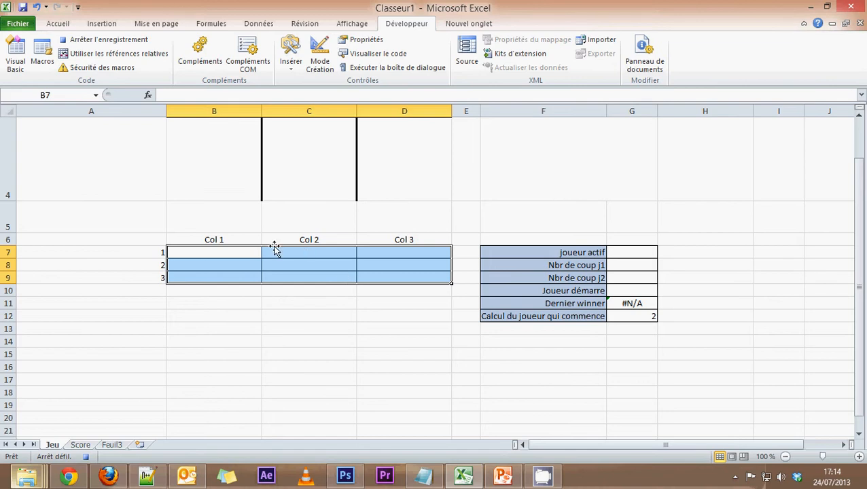
{"action": "left_click", "coordinate": [608, 355]}
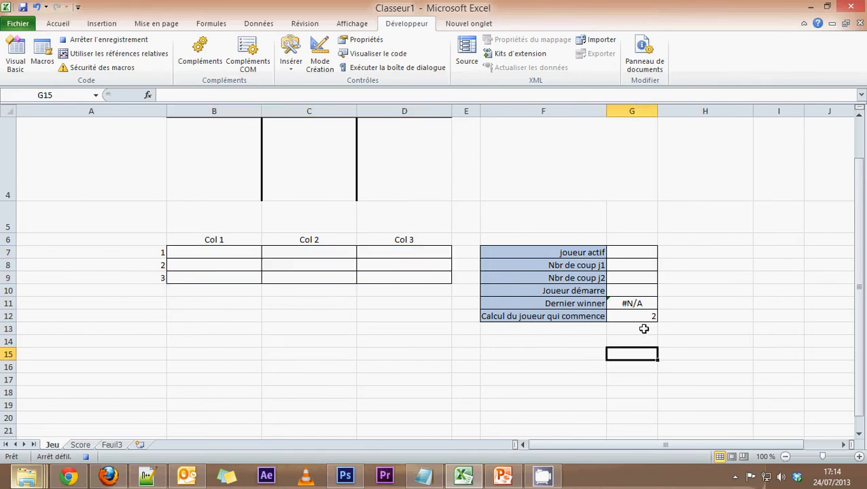
Copy the calculated starting player from G12 into the Joueur démarre cell G10 as a value only.
{"action": "left_click", "coordinate": [641, 317]}
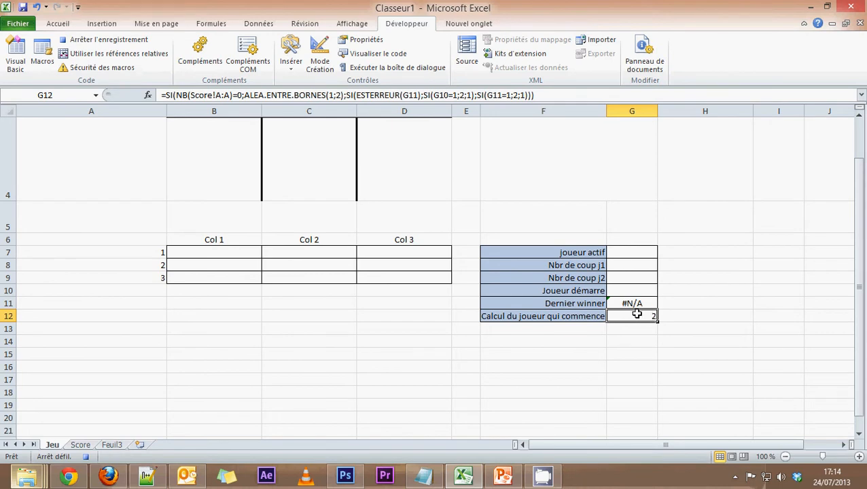
{"action": "key", "text": "ctrl+c"}
{"action": "left_click", "coordinate": [630, 290]}
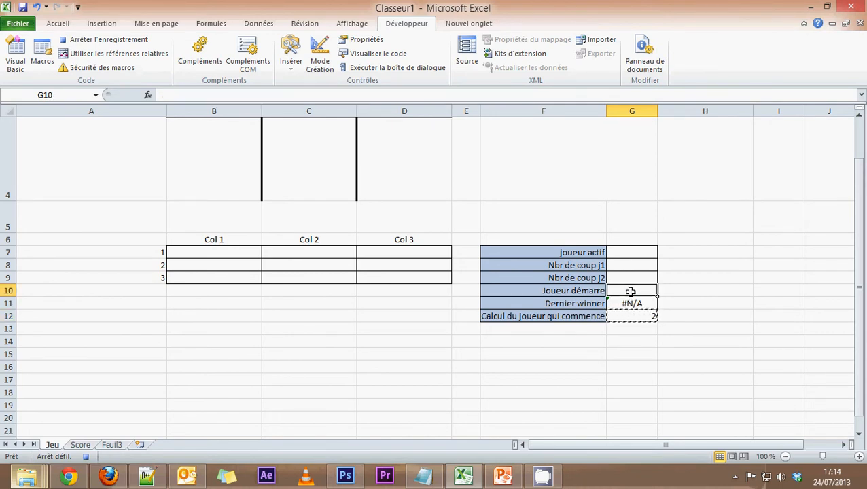
{"action": "left_click", "coordinate": [46, 25]}
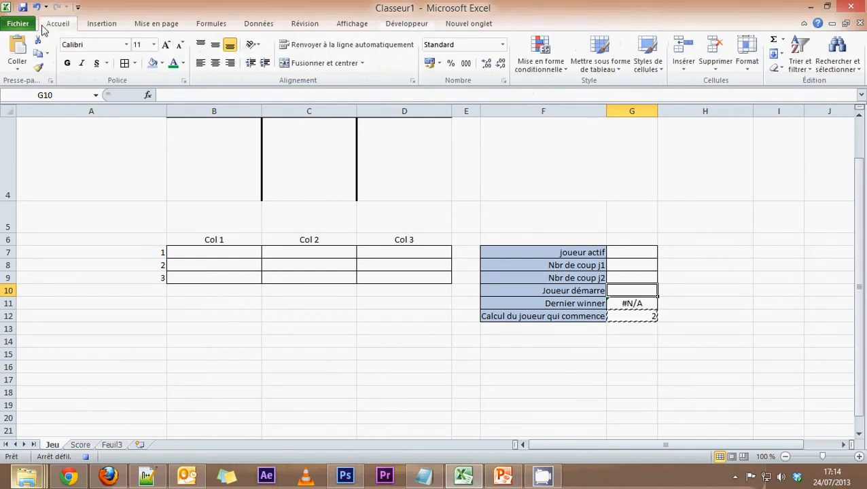
{"action": "left_click", "coordinate": [17, 65]}
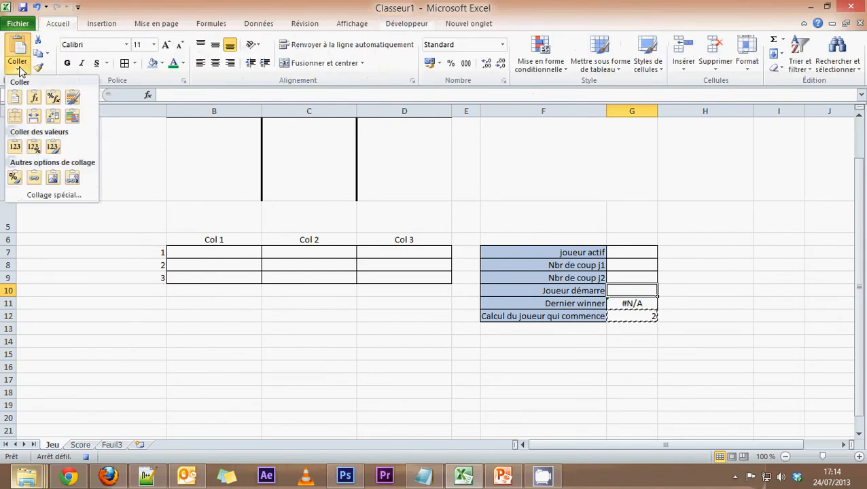
{"action": "left_click", "coordinate": [15, 147]}
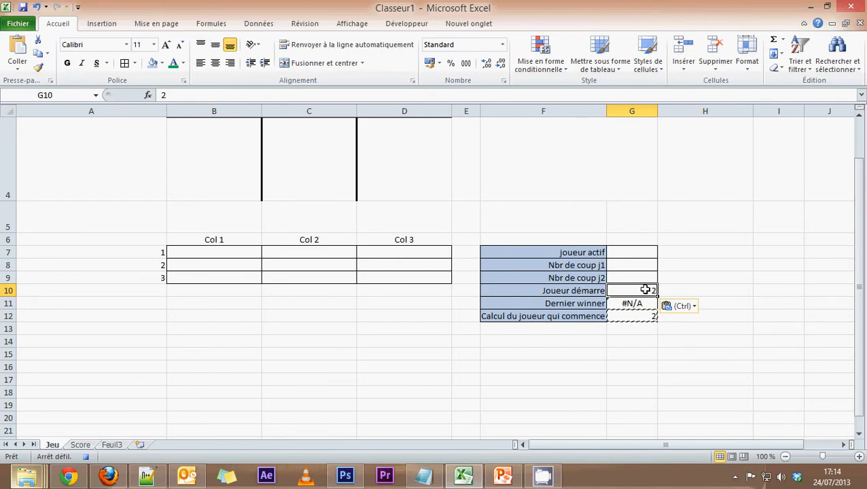
{"action": "scroll", "coordinate": [426, 190], "scroll_direction": "up", "scroll_amount": 1}
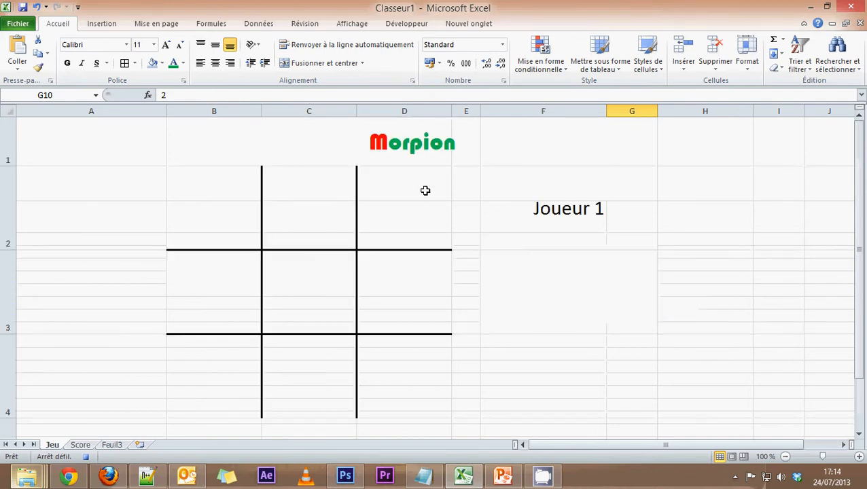
Select the merged Joueur 1 cell F2 on the Jeu sheet and stop the macro recording.
{"action": "left_click", "coordinate": [543, 210]}
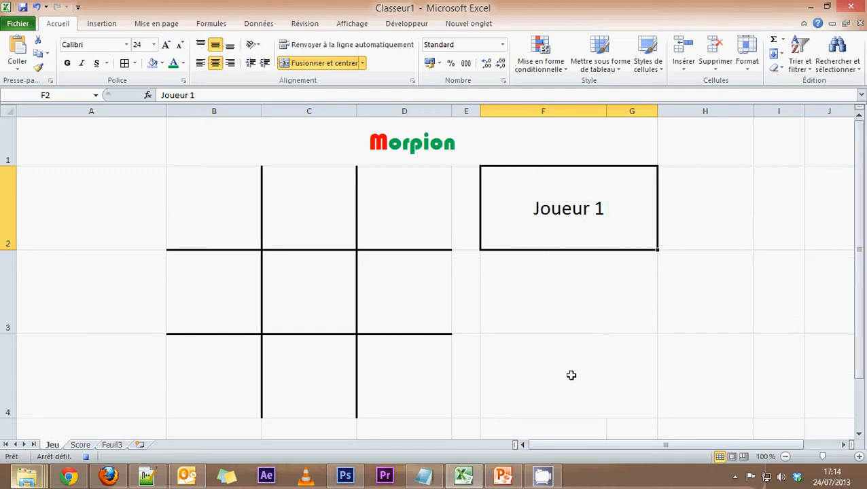
{"action": "left_click", "coordinate": [402, 23]}
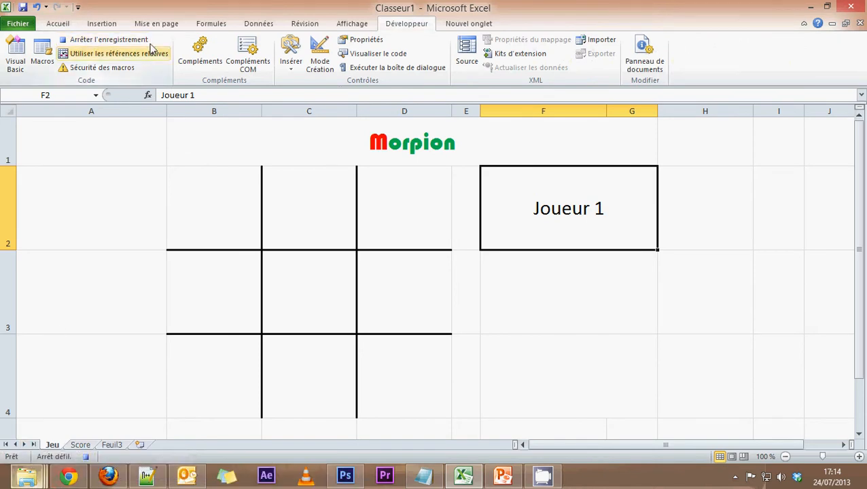
{"action": "left_click", "coordinate": [68, 41]}
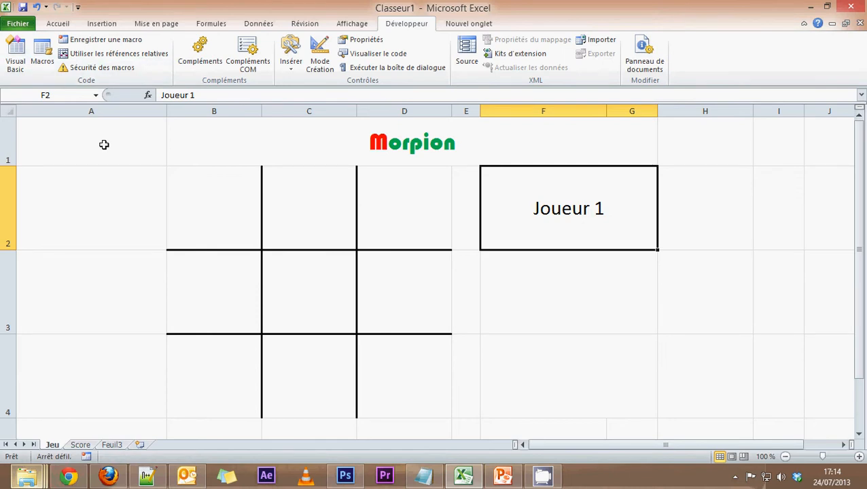
Enter the formula =NB.SI(B7:D9;1) in the Nbr de coup j1 cell G8 to count player 1's moves.
{"action": "scroll", "coordinate": [484, 251], "scroll_direction": "down", "scroll_amount": 1}
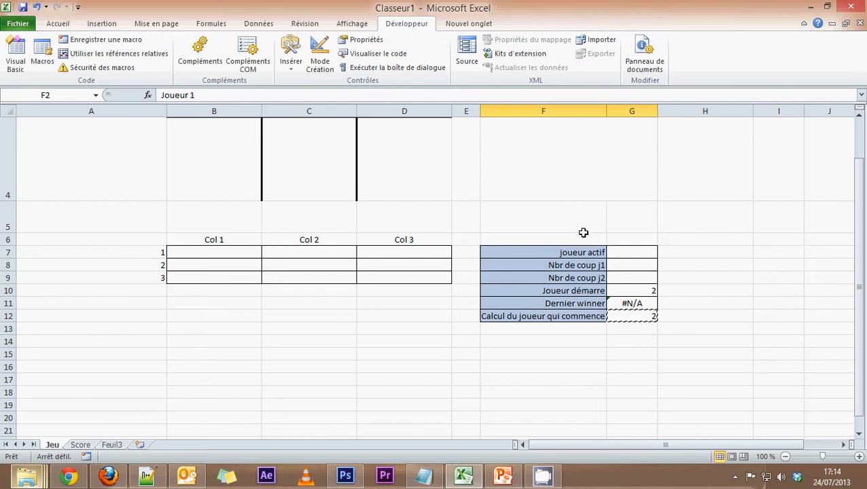
{"action": "left_click", "coordinate": [618, 265]}
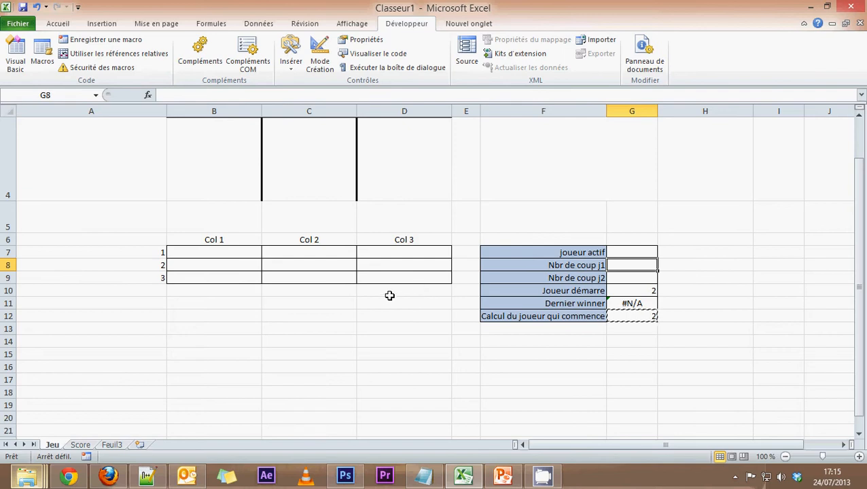
{"action": "type", "text": "="}
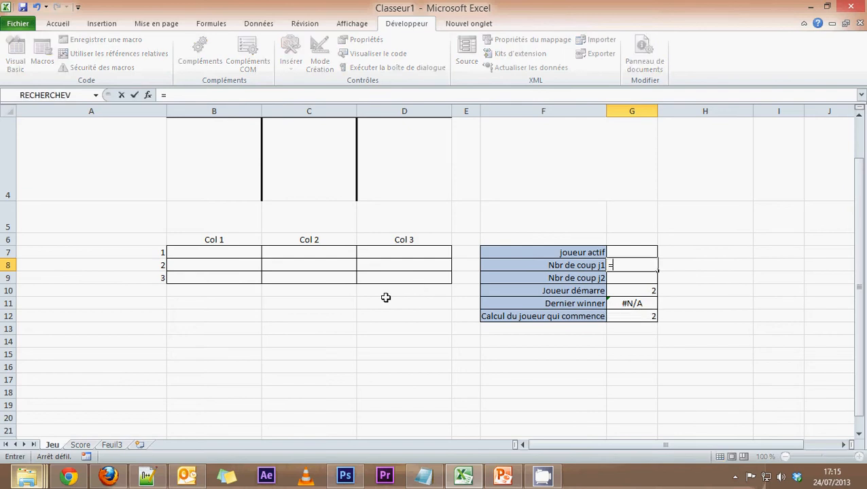
{"action": "type", "text": "n"}
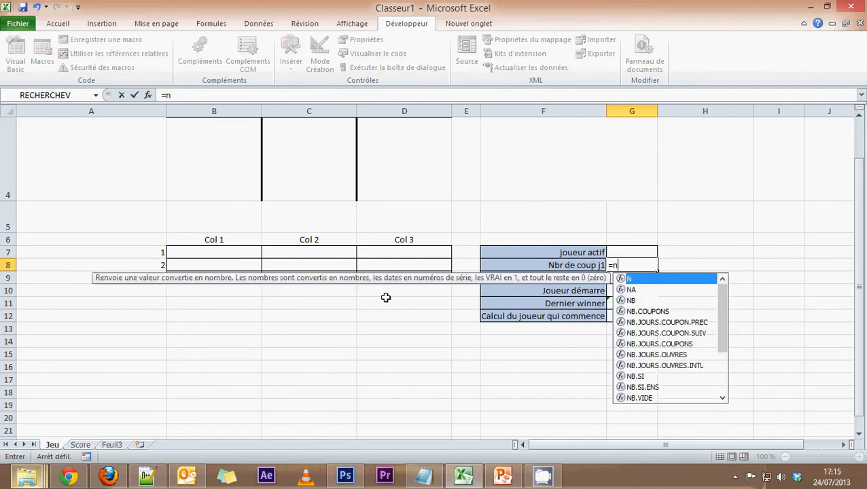
{"action": "type", "text": "b.s"}
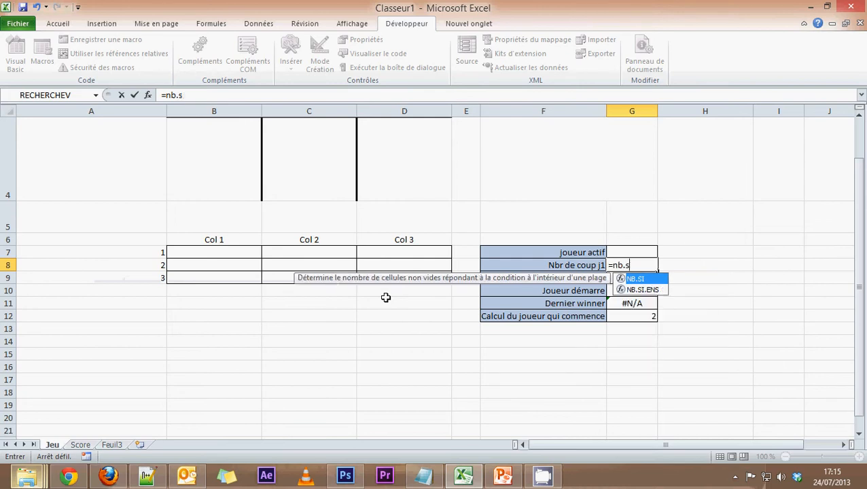
{"action": "type", "text": "i("}
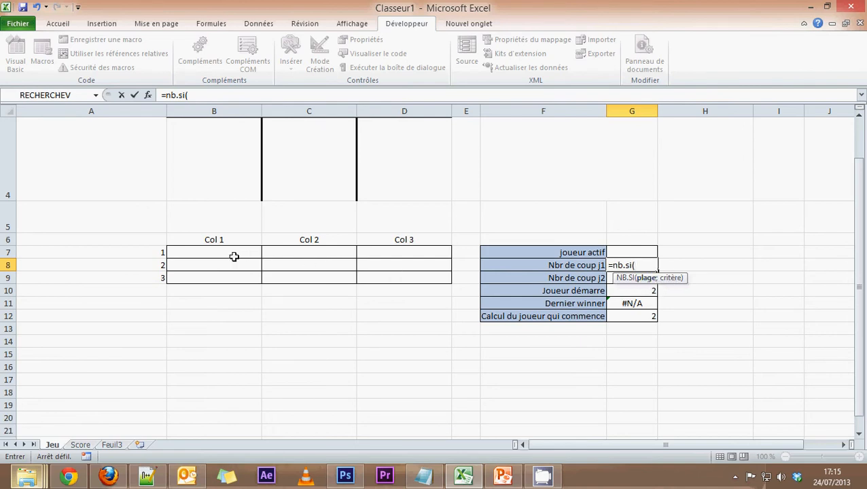
{"action": "left_click_drag", "start_coordinate": [226, 251], "coordinate": [417, 280]}
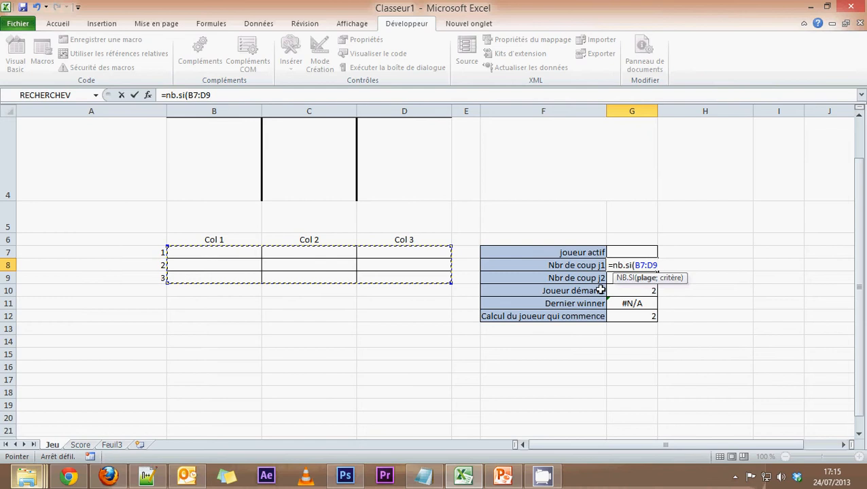
{"action": "type", "text": ";1"}
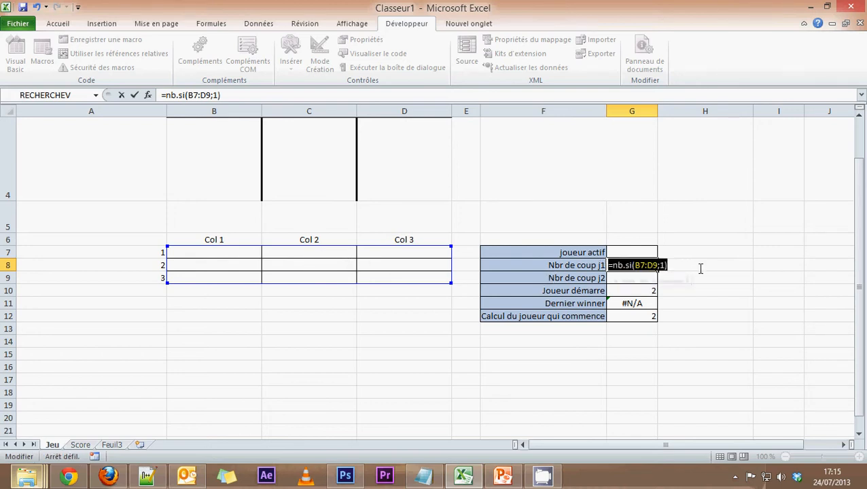
{"action": "key", "text": "BackSpace"}
{"action": "key", "text": "ctrl+z"}
{"action": "key", "text": "Return"}
Enter the formula =NB.SI(B7:D9;2) in the Nbr de coup j2 cell G9 to count player 2's moves.
{"action": "double_click", "coordinate": [641, 277]}
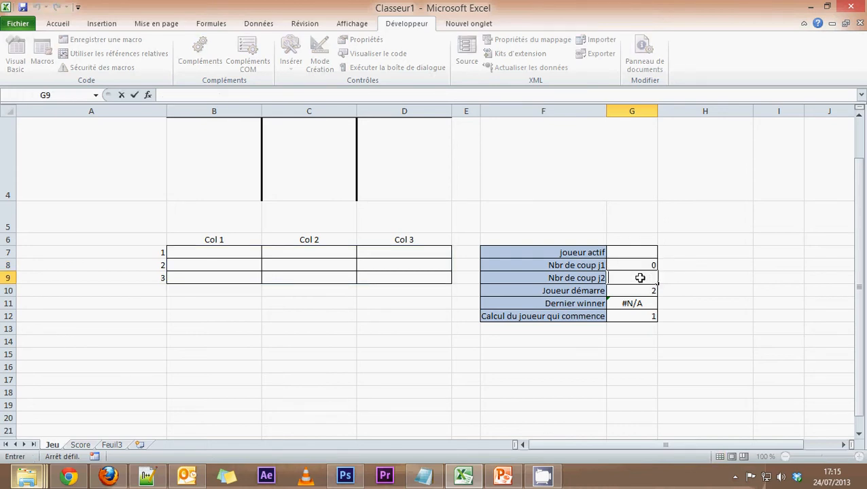
{"action": "type", "text": "=nb.si(B7:D9;1)"}
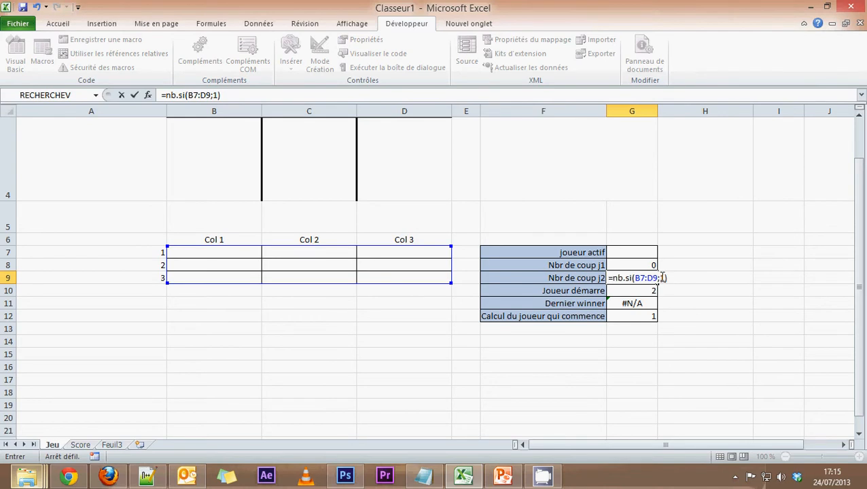
{"action": "left_click_drag", "start_coordinate": [660, 278], "coordinate": [665, 277]}
{"action": "type", "text": "2"}
{"action": "key", "text": "Return"}
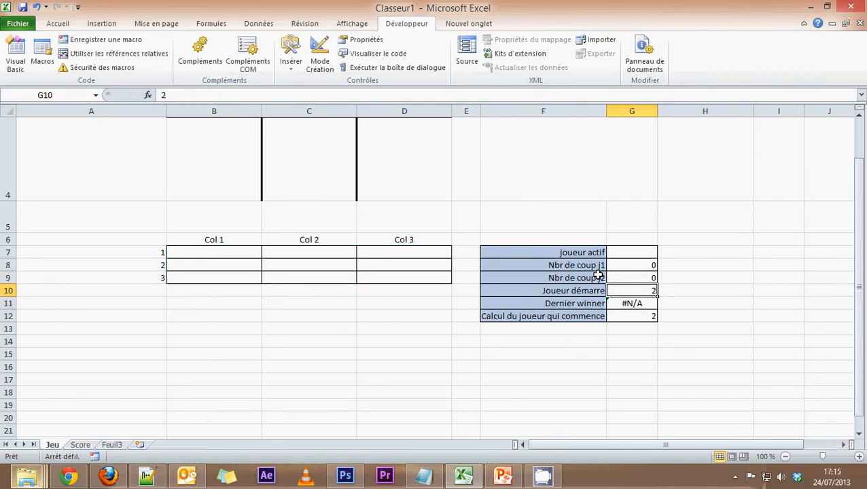
Test the move counters by entering 1 in C8 and 2 in D8, then clear both cells.
{"action": "left_click", "coordinate": [326, 266]}
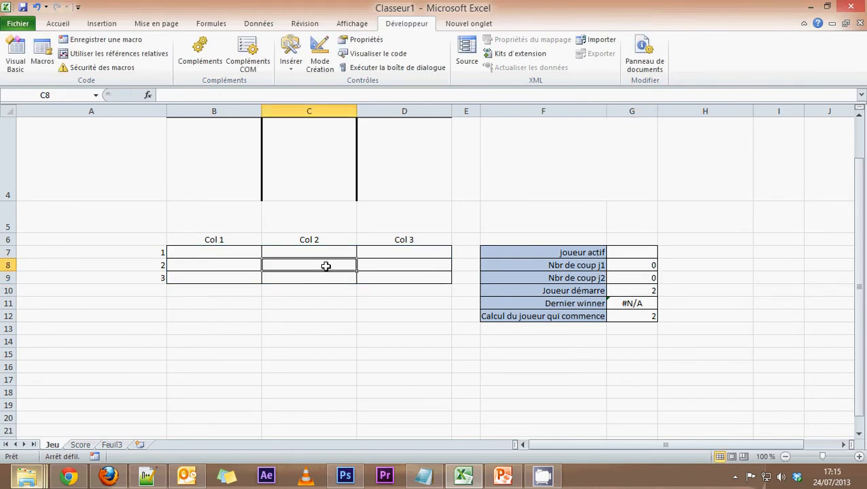
{"action": "type", "text": "1"}
{"action": "left_click", "coordinate": [368, 266]}
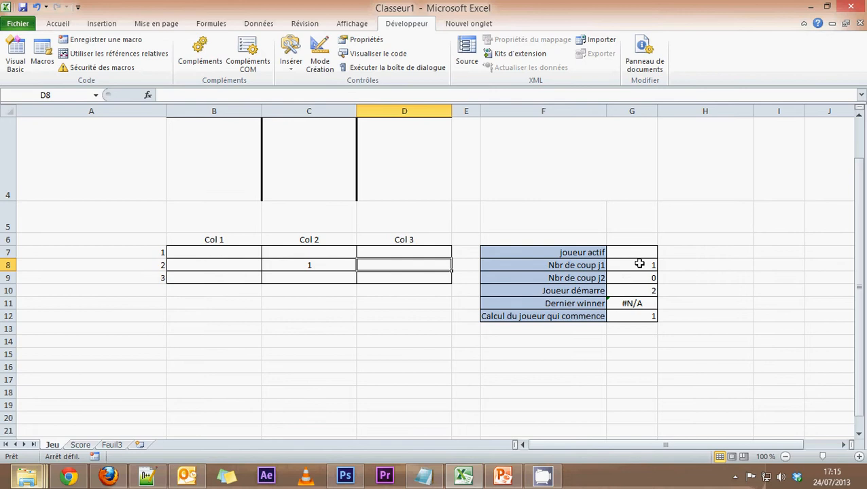
{"action": "type", "text": "2"}
{"action": "key", "text": "Return"}
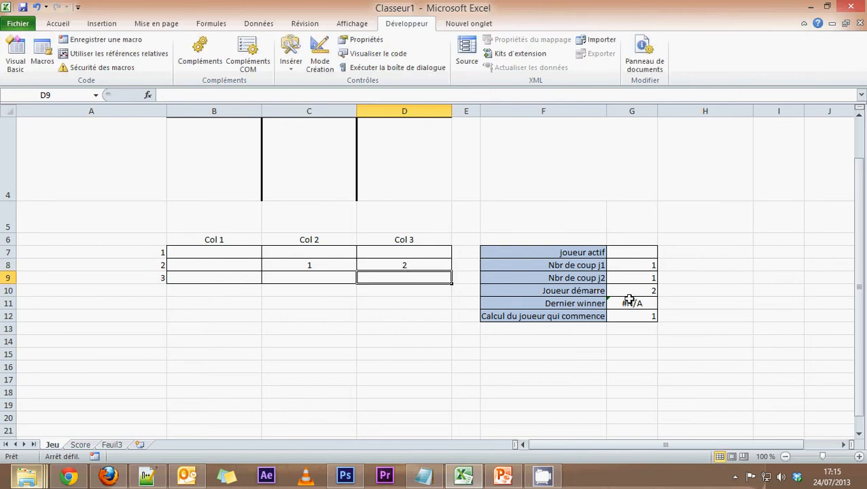
{"action": "left_click_drag", "start_coordinate": [303, 264], "coordinate": [401, 265]}
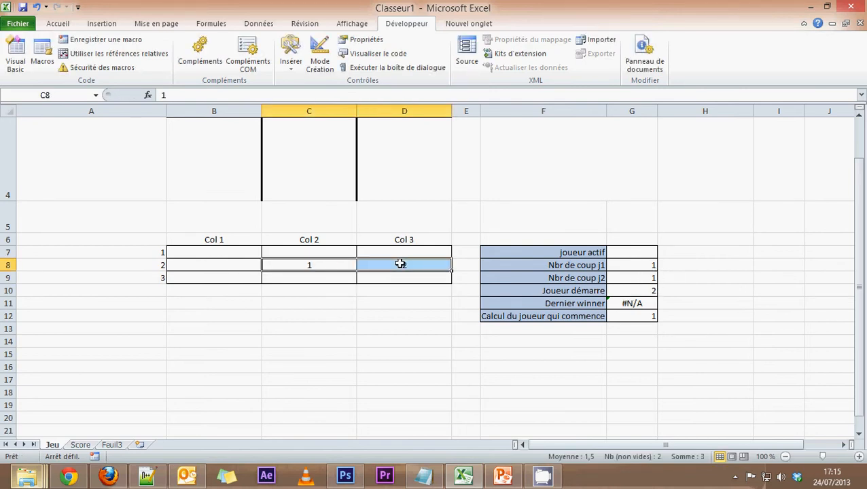
{"action": "key", "text": "Delete"}
{"action": "left_click", "coordinate": [406, 315]}
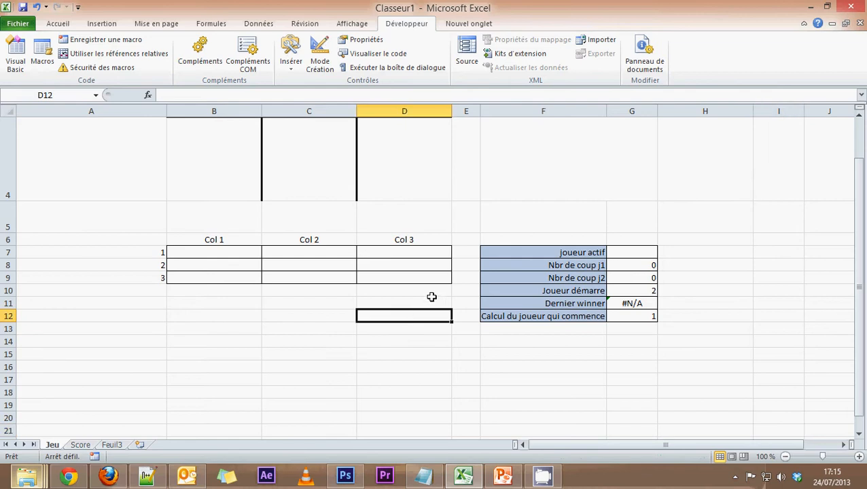
Start a SI formula in the joueur actif cell G7 that tests whether Joueur démarre G10 equals 2.
{"action": "left_click", "coordinate": [629, 250]}
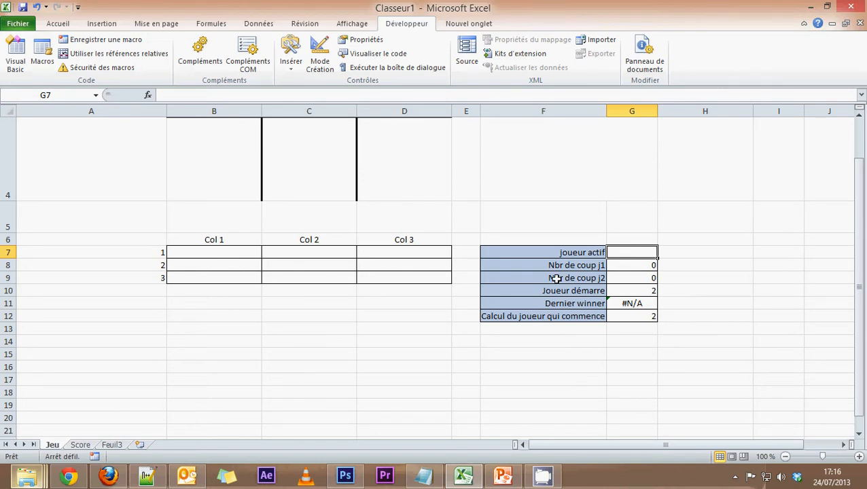
{"action": "left_click", "coordinate": [206, 99]}
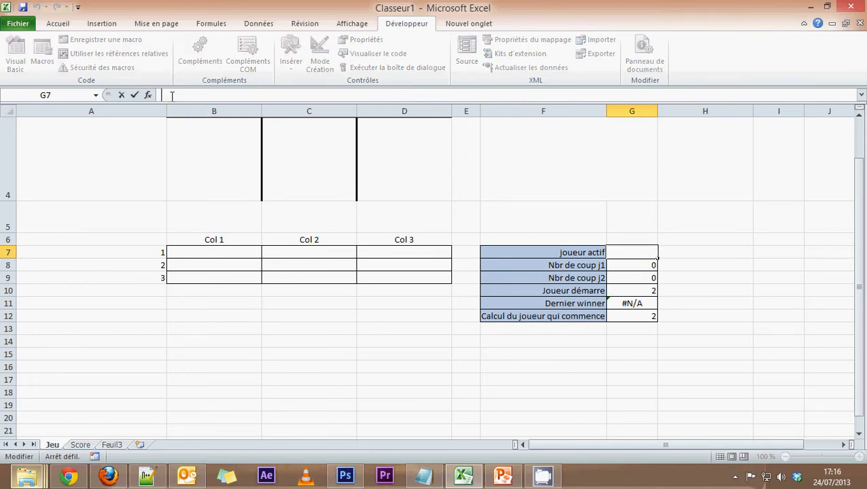
{"action": "type", "text": "=si"}
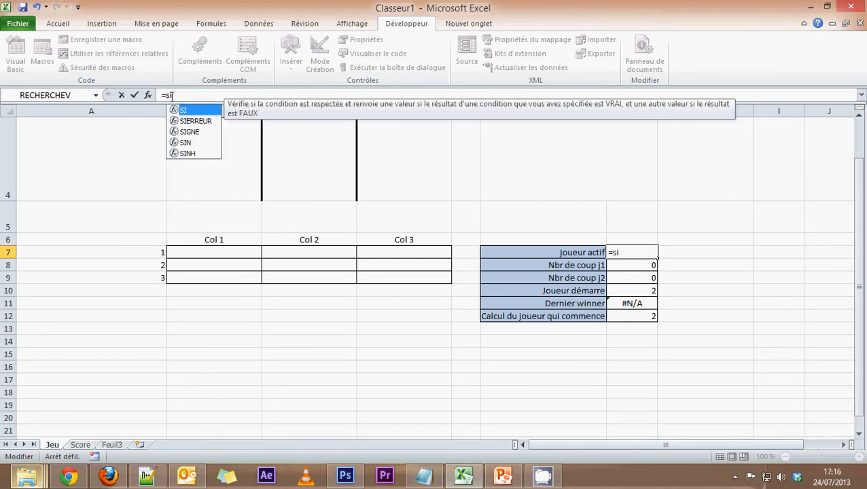
{"action": "type", "text": "("}
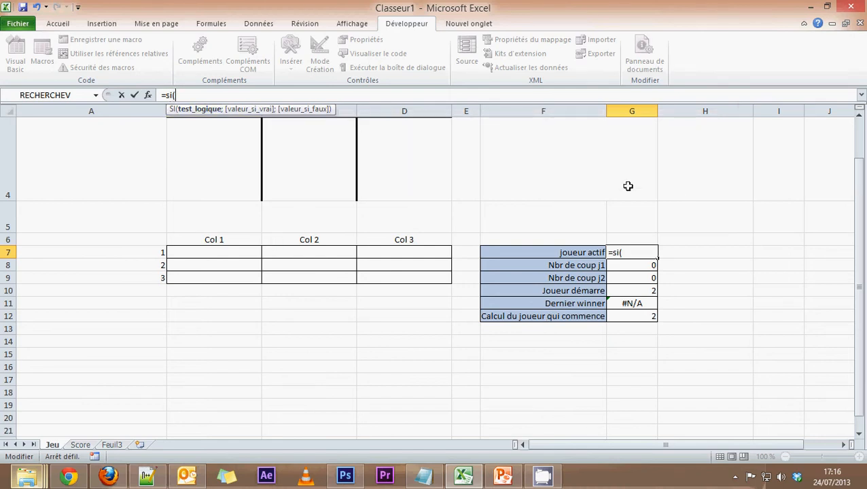
{"action": "left_click", "coordinate": [639, 291]}
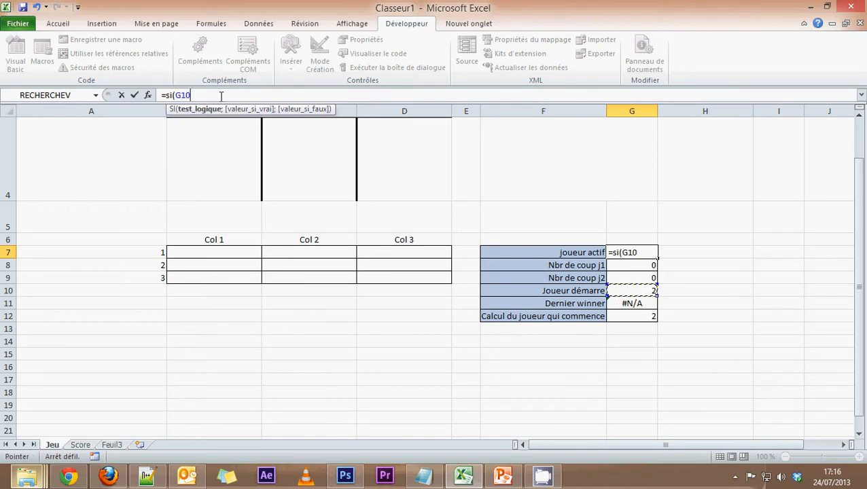
{"action": "type", "text": "=2;"}
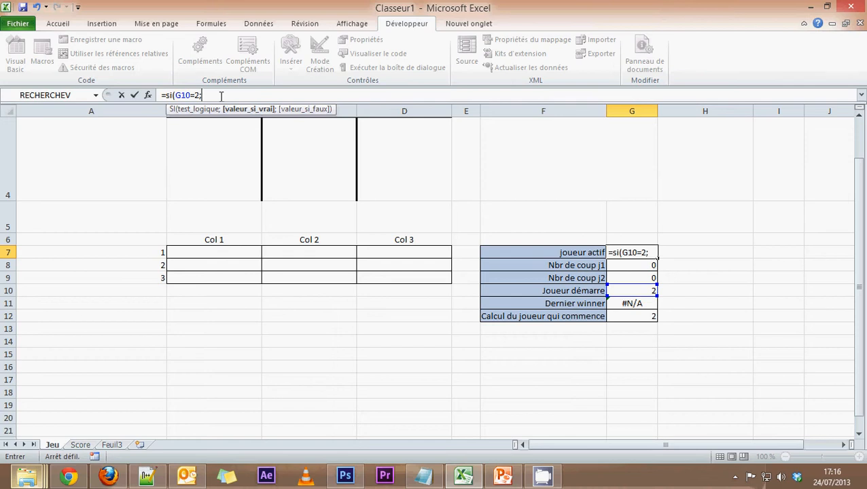
Add the nested test si(G9=G8;2;1) as the value-if-true of the joueur actif formula.
{"action": "type", "text": "si("}
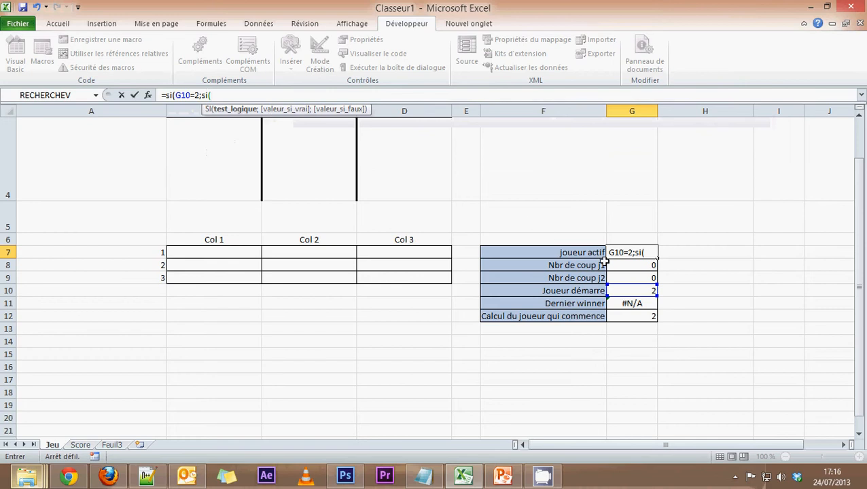
{"action": "left_click", "coordinate": [618, 278]}
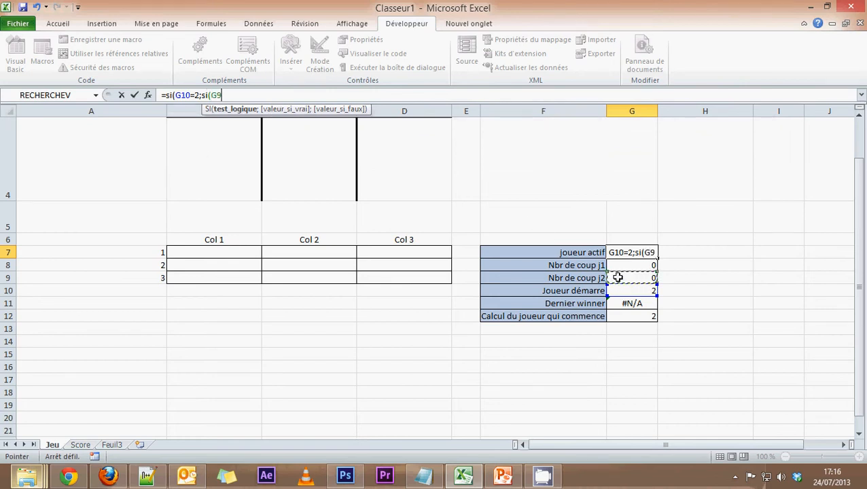
{"action": "type", "text": "="}
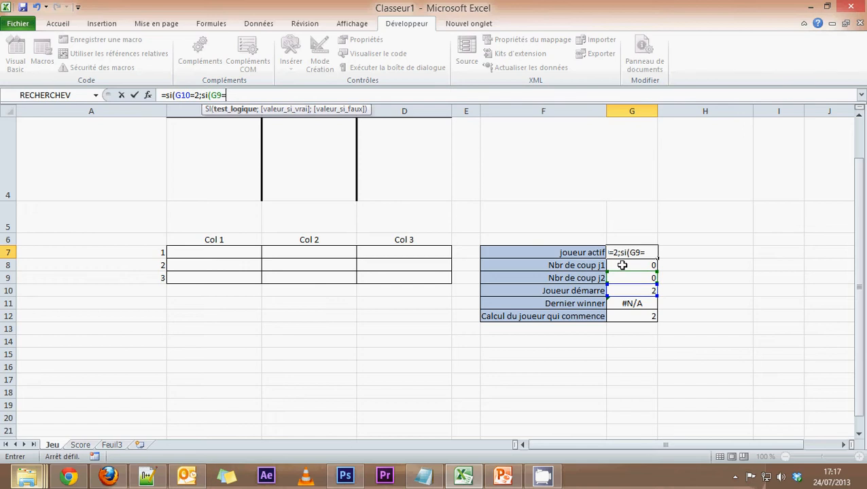
{"action": "left_click", "coordinate": [622, 265]}
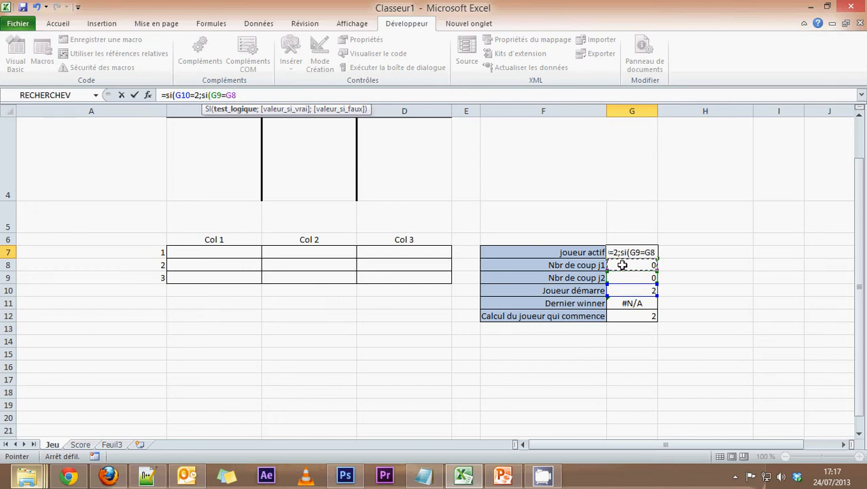
{"action": "type", "text": ";"}
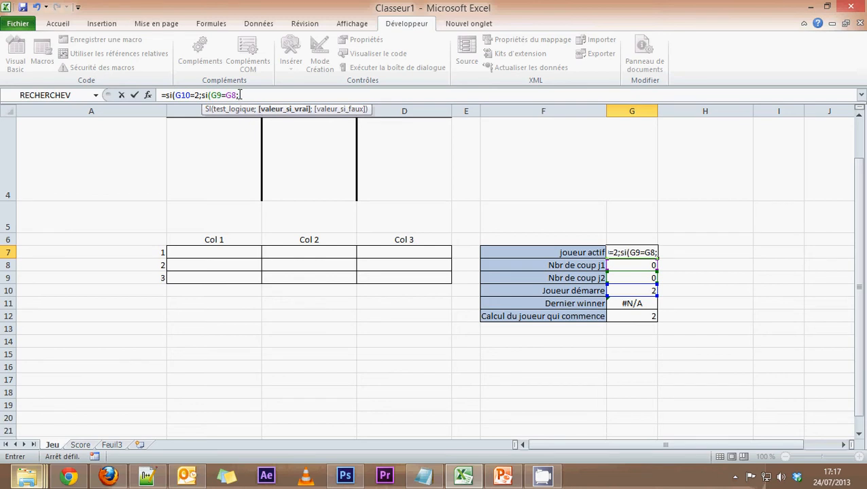
{"action": "type", "text": "2;1"}
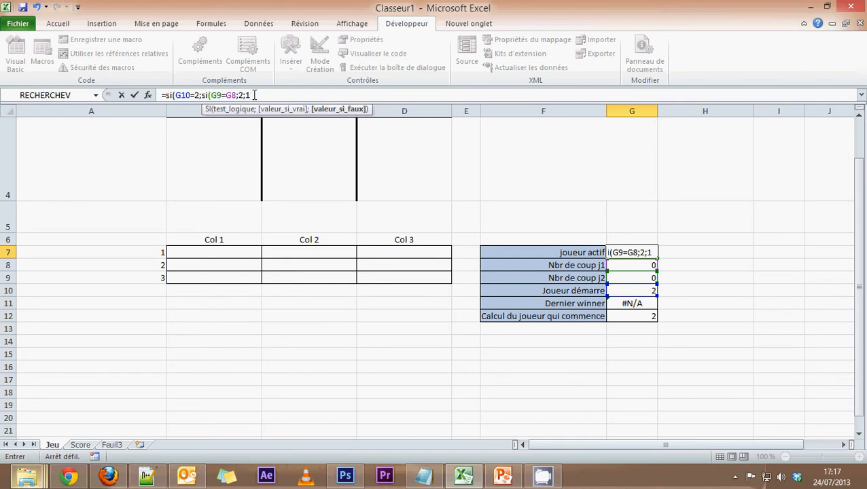
{"action": "type", "text": ")"}
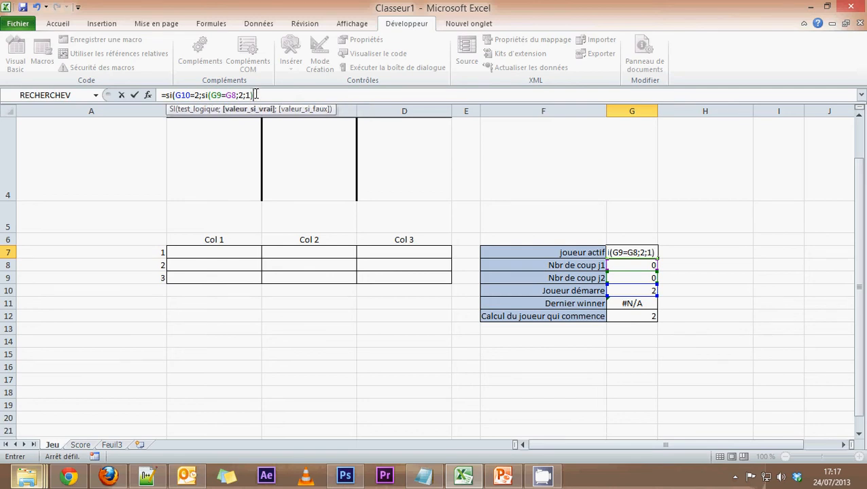
Complete the joueur actif formula in G7 with si(G8=G9;1;2) as the outer value-if-false and validate it.
{"action": "type", "text": ";"}
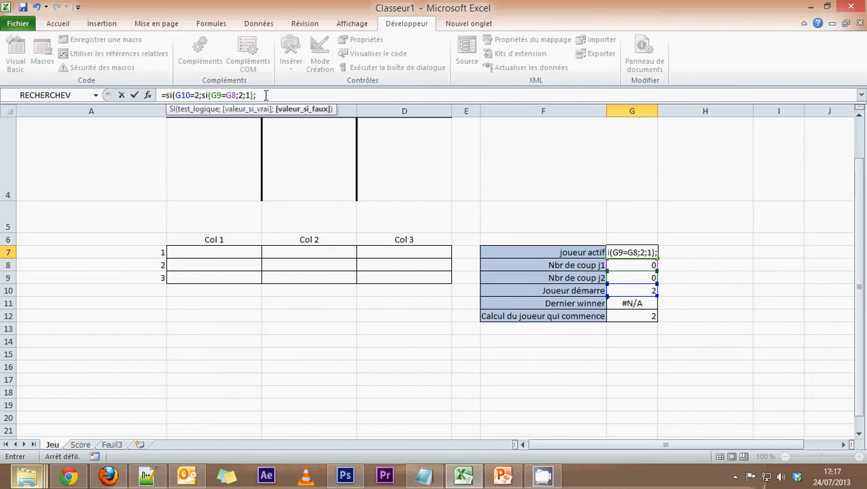
{"action": "type", "text": "si("}
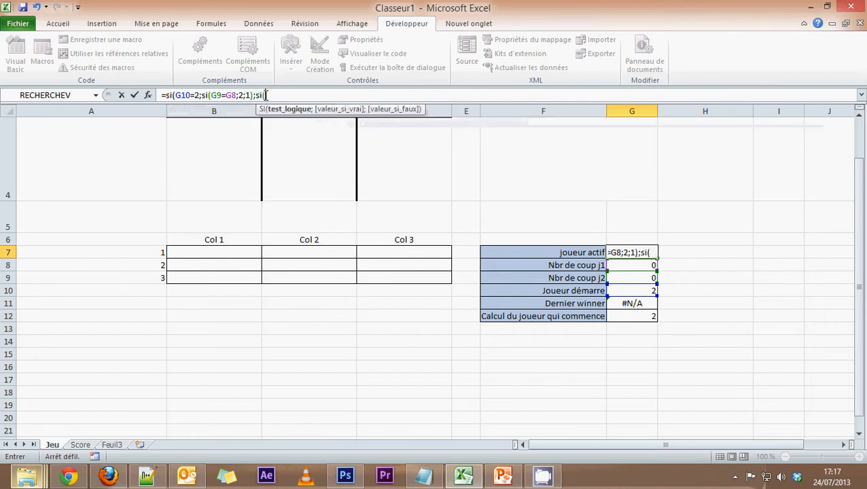
{"action": "left_click", "coordinate": [628, 265]}
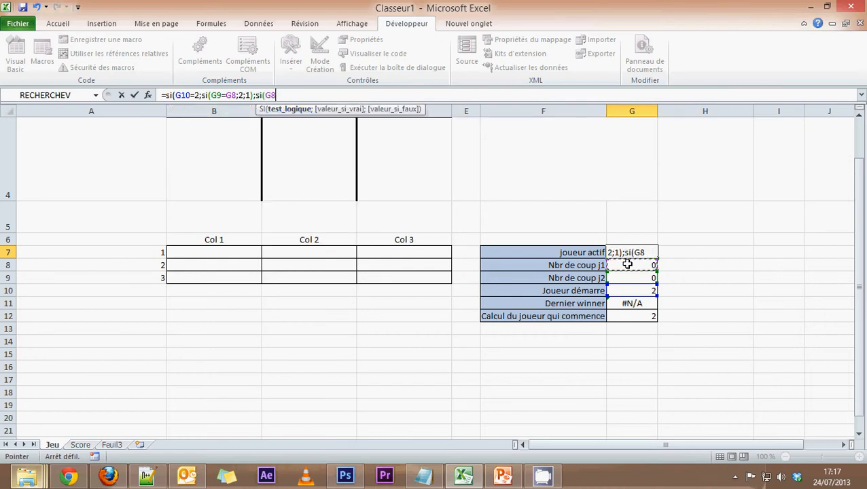
{"action": "type", "text": "="}
{"action": "left_click", "coordinate": [631, 275]}
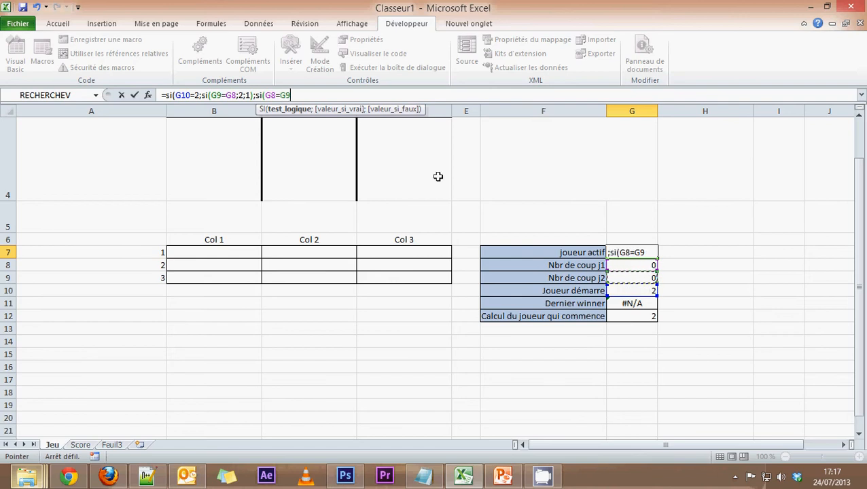
{"action": "type", "text": ";"}
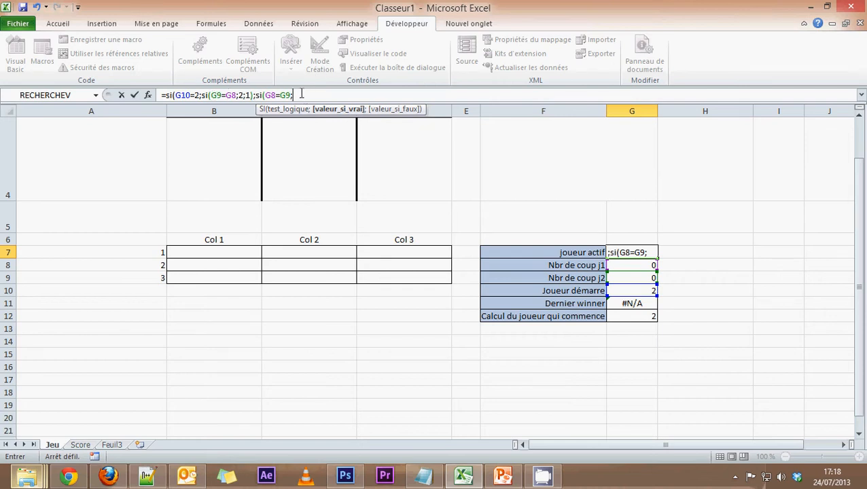
{"action": "type", "text": "1;2"}
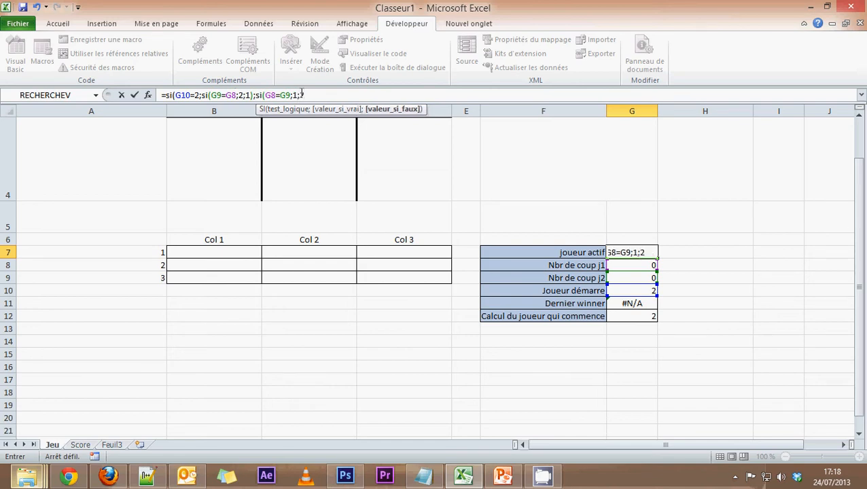
{"action": "type", "text": "))"}
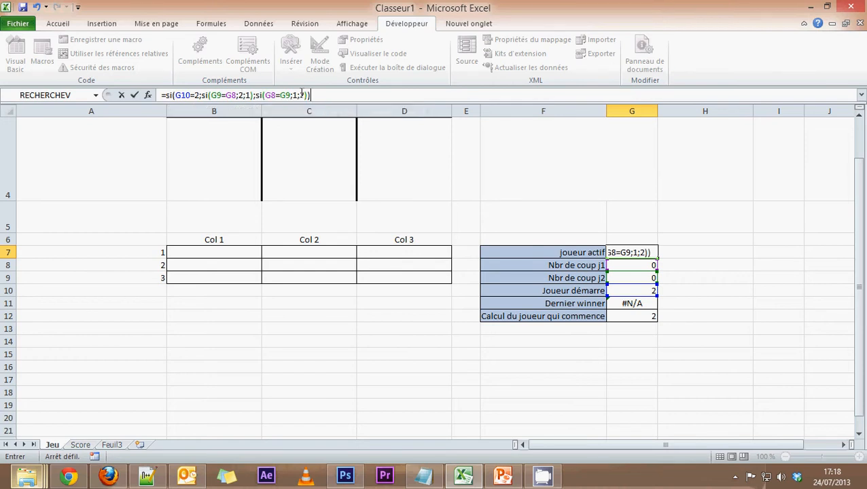
{"action": "key", "text": "Return"}
{"action": "type", "text": "*"}
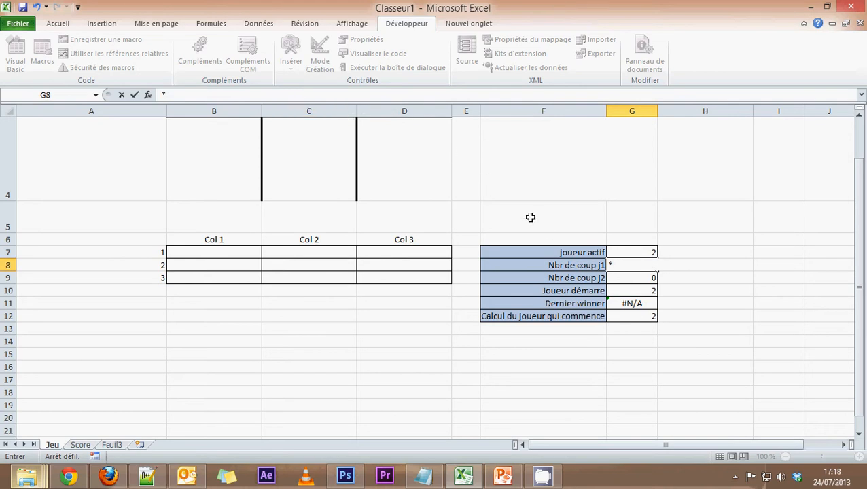
{"action": "key", "text": "Escape"}
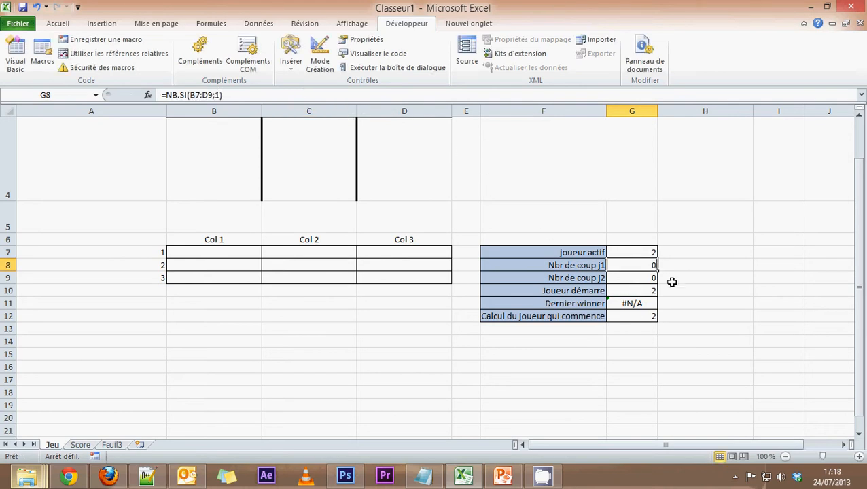
Test the active player formula by entering alternating moves: 2 in C8, 1 in D8, 2 in D7 and 1 in C7.
{"action": "left_click", "coordinate": [637, 293]}
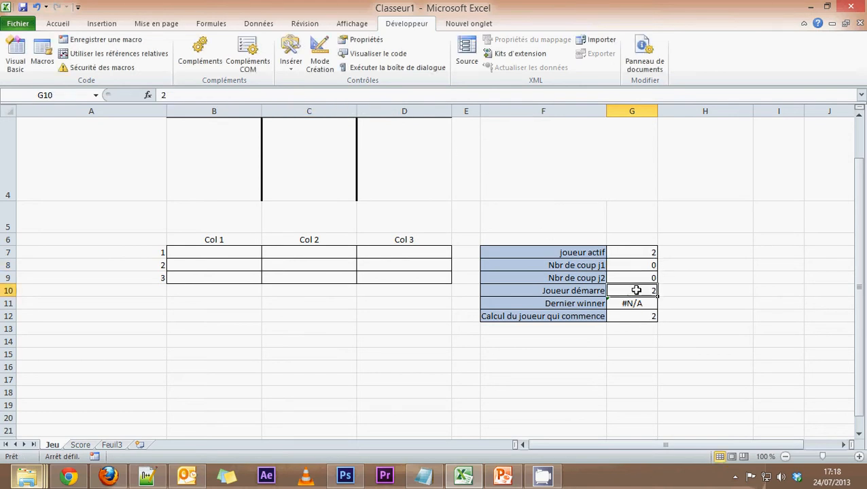
{"action": "left_click", "coordinate": [305, 265]}
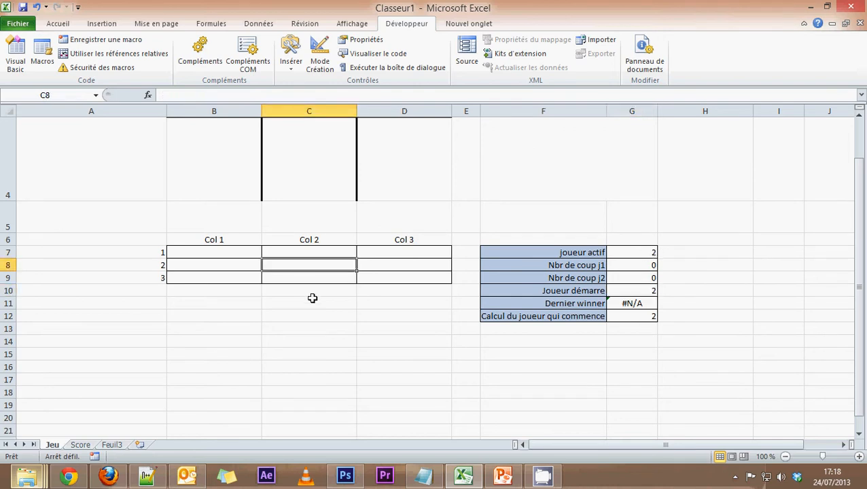
{"action": "type", "text": "2"}
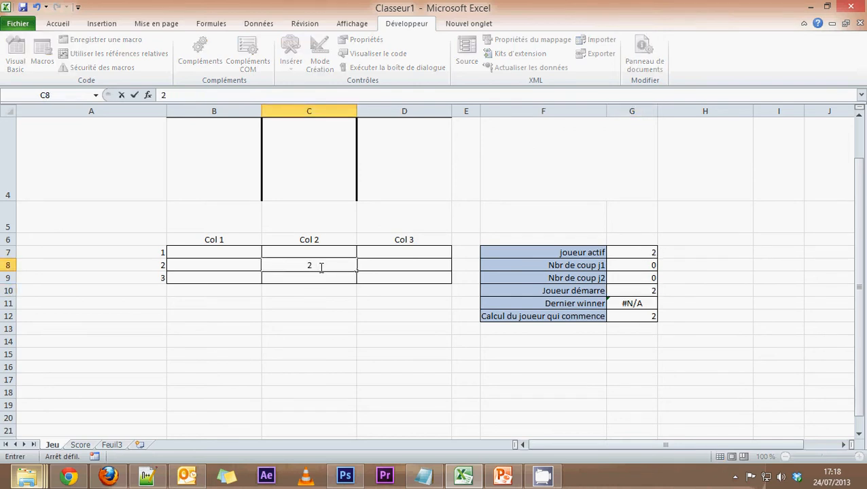
{"action": "left_click", "coordinate": [385, 263]}
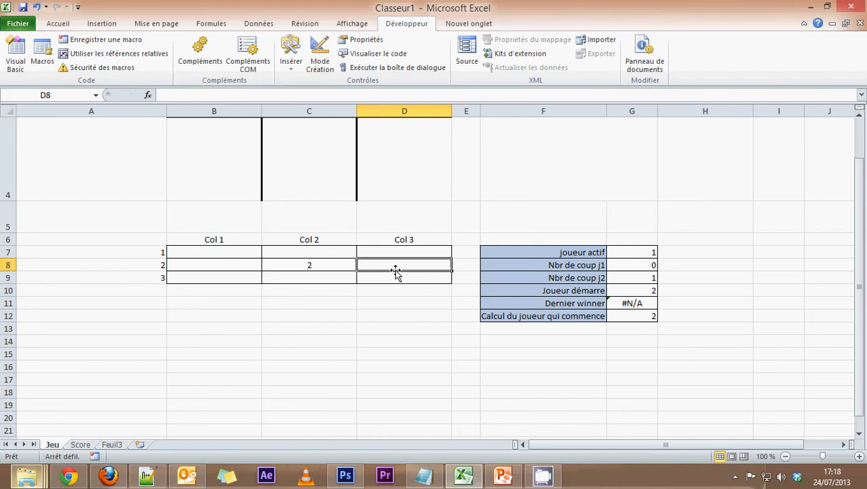
{"action": "type", "text": "1"}
{"action": "left_click", "coordinate": [387, 254]}
{"action": "type", "text": "2"}
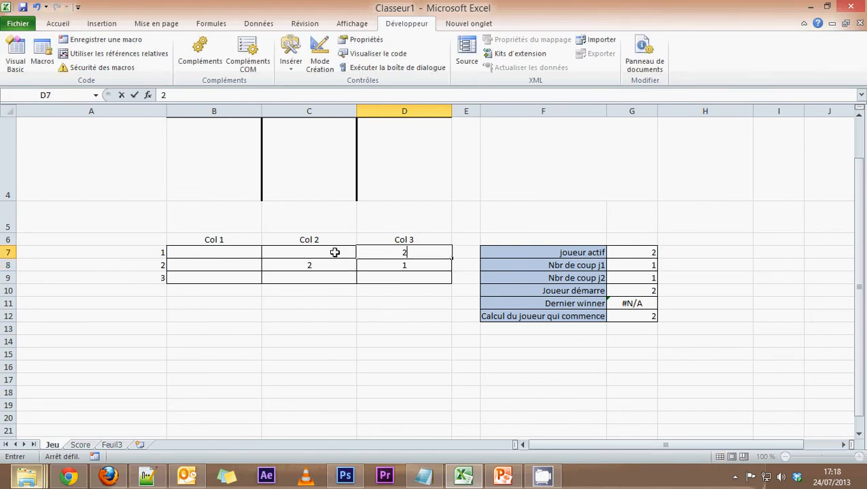
{"action": "left_click", "coordinate": [331, 252]}
{"action": "type", "text": "1"}
Fill the remaining test moves with 2 in B7, 1 in B8, 2 in B9, 1 in C9 and 2 in D9, and check the game board.
{"action": "left_click", "coordinate": [246, 254]}
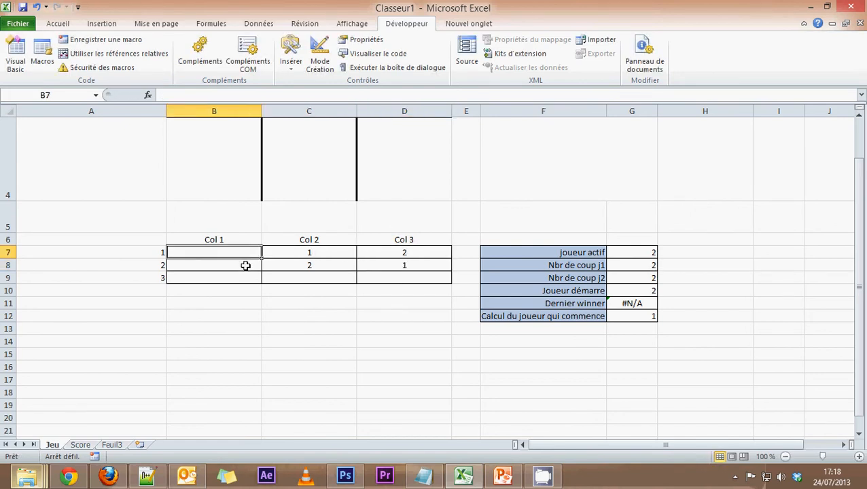
{"action": "type", "text": "2"}
{"action": "left_click", "coordinate": [246, 266]}
{"action": "type", "text": "1"}
{"action": "left_click", "coordinate": [251, 281]}
{"action": "type", "text": "2"}
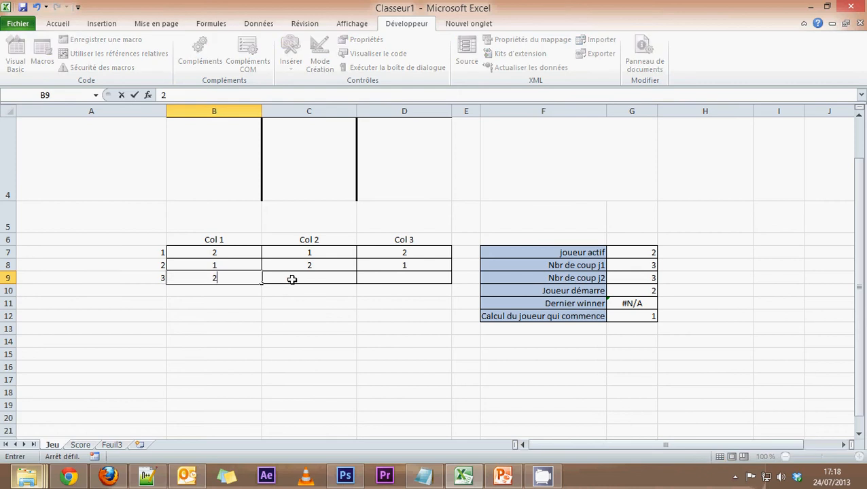
{"action": "left_click", "coordinate": [336, 281]}
{"action": "type", "text": "1"}
{"action": "left_click", "coordinate": [386, 280]}
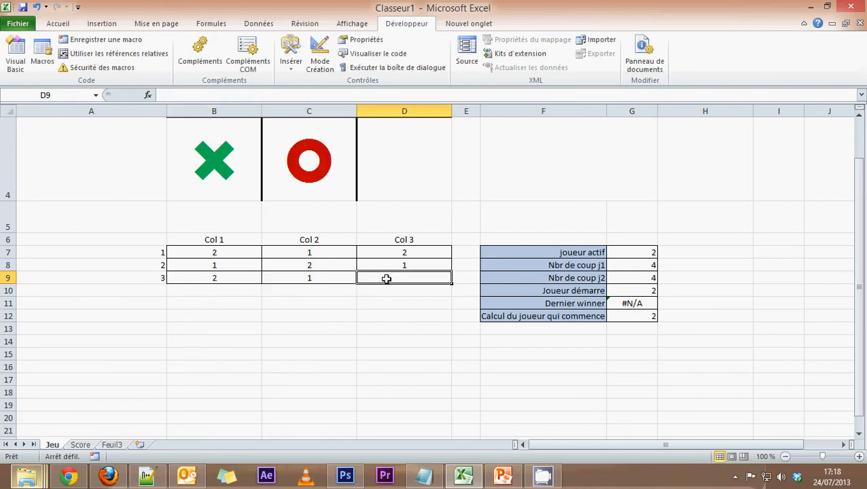
{"action": "type", "text": "2"}
{"action": "left_click", "coordinate": [358, 264]}
{"action": "scroll", "coordinate": [356, 264], "scroll_direction": "up", "scroll_amount": 1}
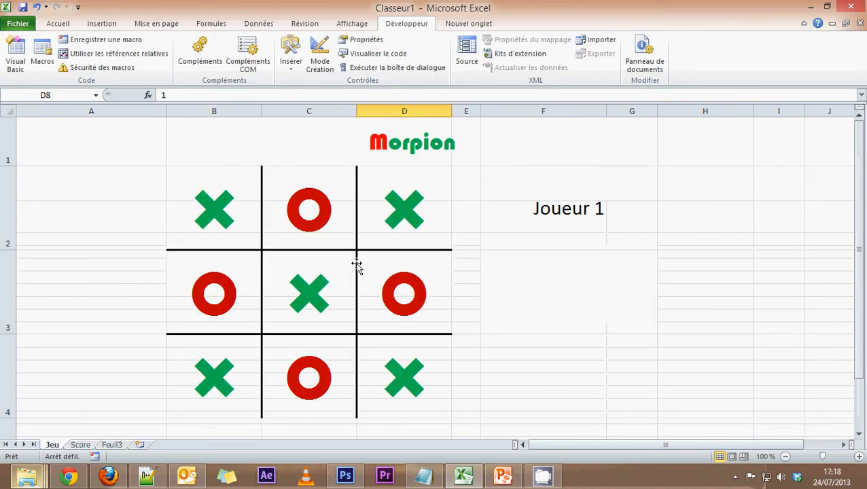
{"action": "scroll", "coordinate": [357, 264], "scroll_direction": "down", "scroll_amount": 1}
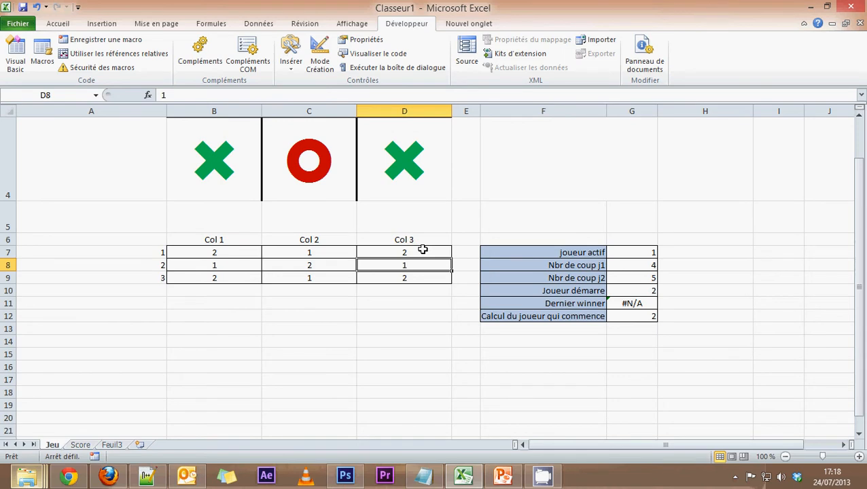
Clear all the test moves from the grid B7:D9.
{"action": "left_click_drag", "start_coordinate": [422, 250], "coordinate": [250, 281]}
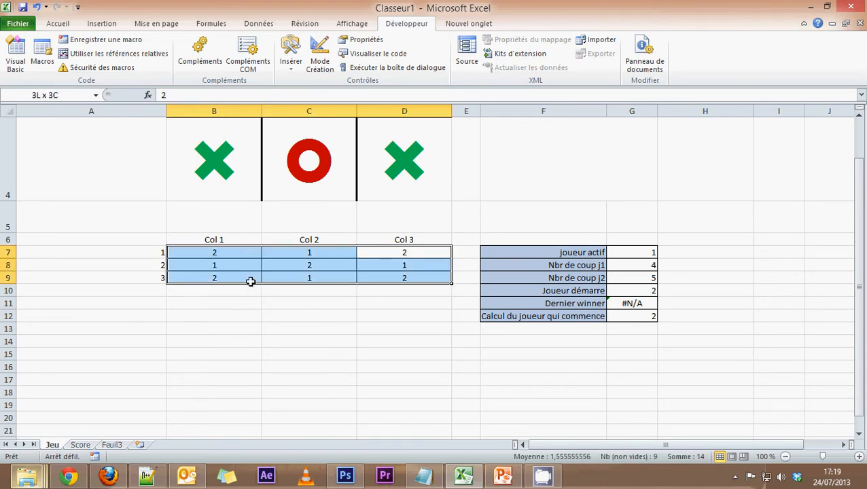
{"action": "left_click_drag", "start_coordinate": [250, 282], "coordinate": [250, 282]}
{"action": "key", "text": "Delete"}
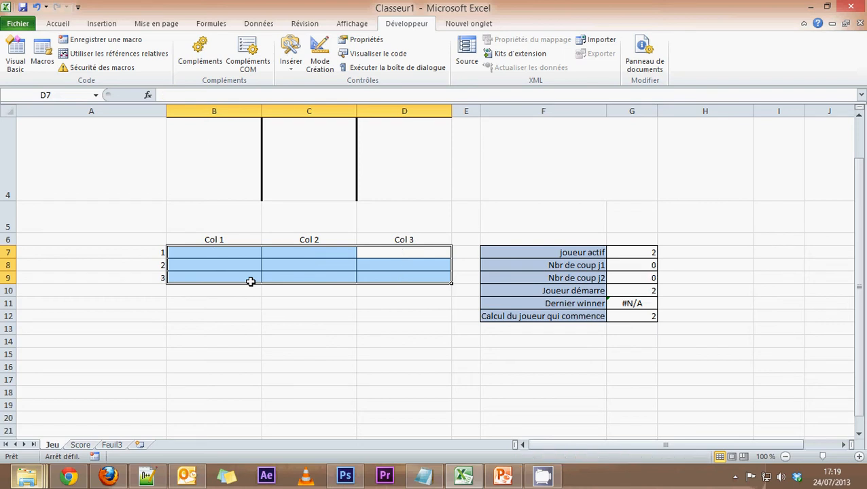
Clear the Joueur démarre cell G10 and review the Calcul du joueur qui commence formula in G12.
{"action": "left_click", "coordinate": [645, 291]}
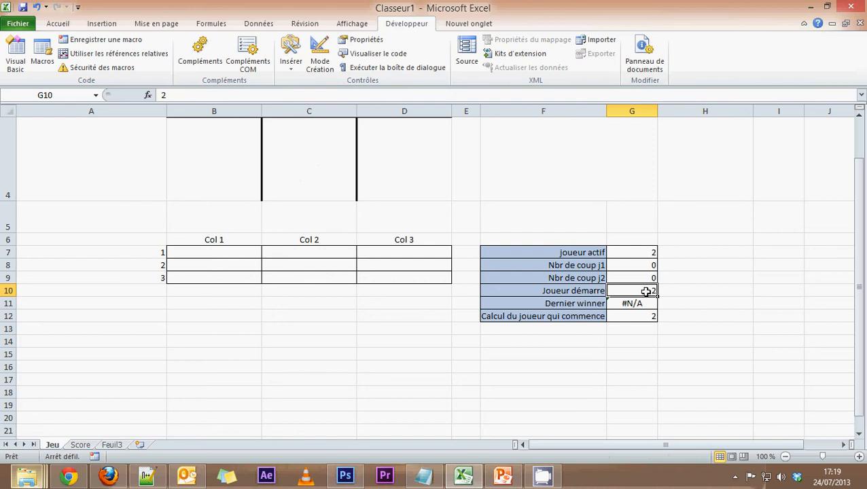
{"action": "key", "text": "Delete"}
{"action": "left_click", "coordinate": [694, 293]}
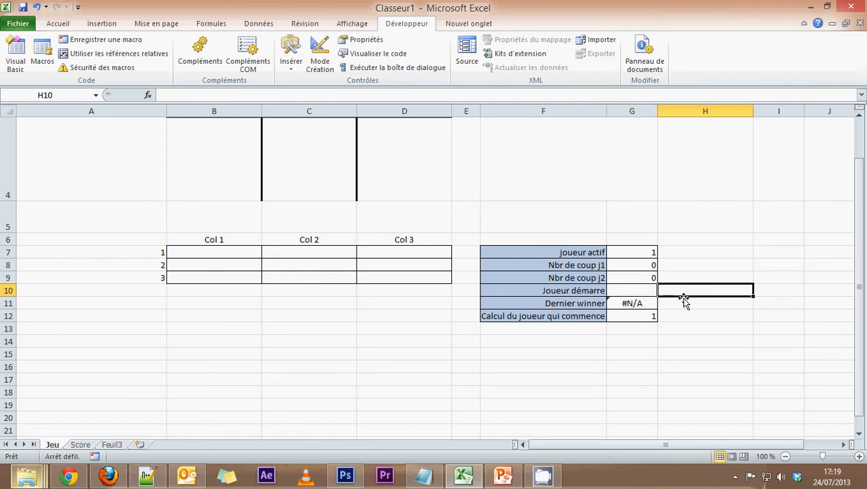
{"action": "left_click", "coordinate": [632, 318]}
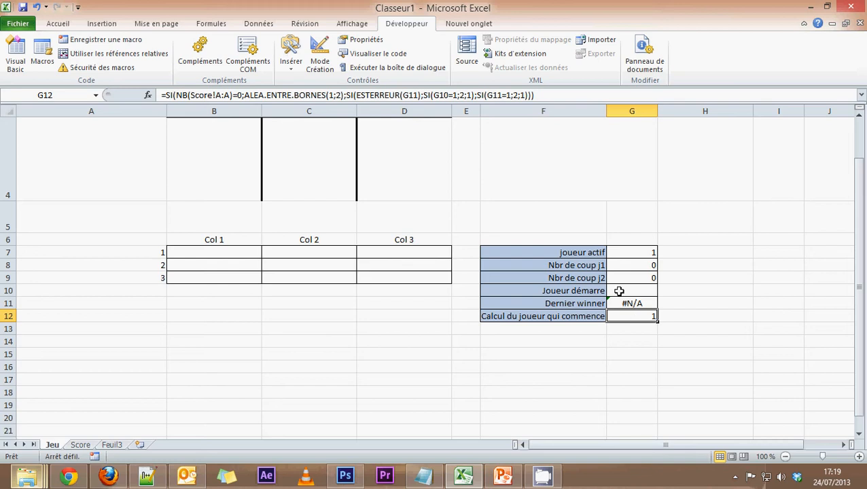
{"action": "left_click_drag", "start_coordinate": [618, 290], "coordinate": [6, 290]}
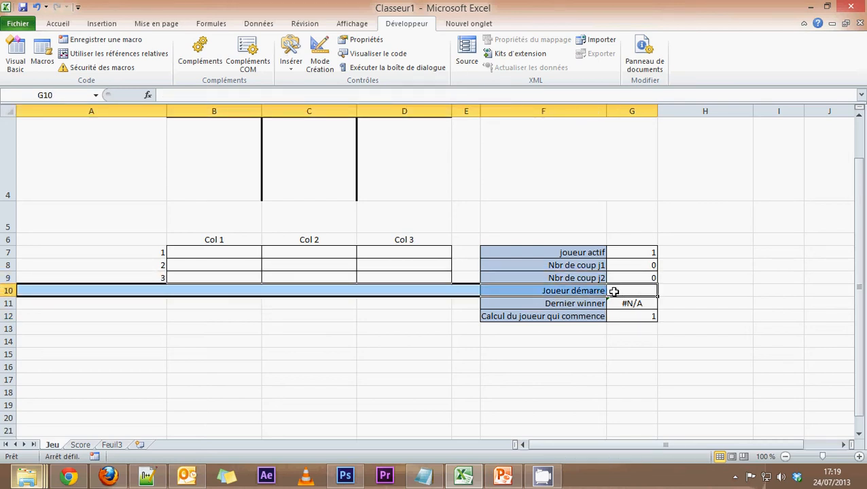
{"action": "left_click", "coordinate": [619, 316]}
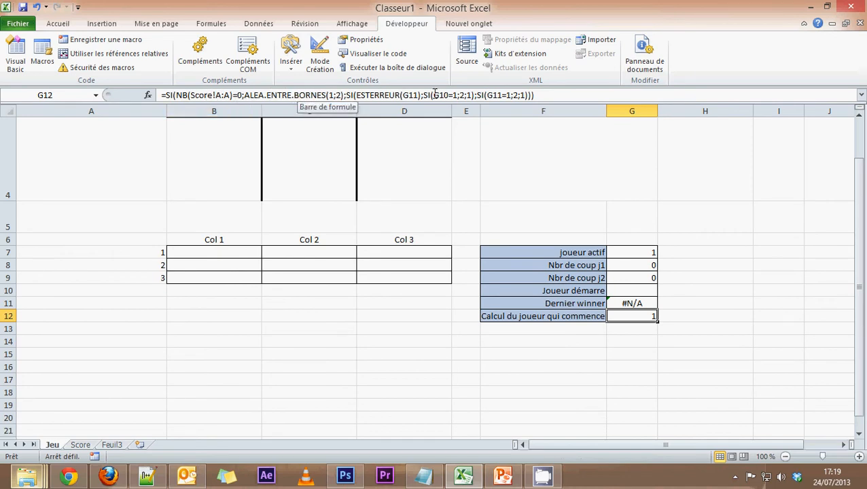
Test the formulas by entering 2 in the Joueur démarre cell G10, and empty the cell again.
{"action": "left_click", "coordinate": [636, 291]}
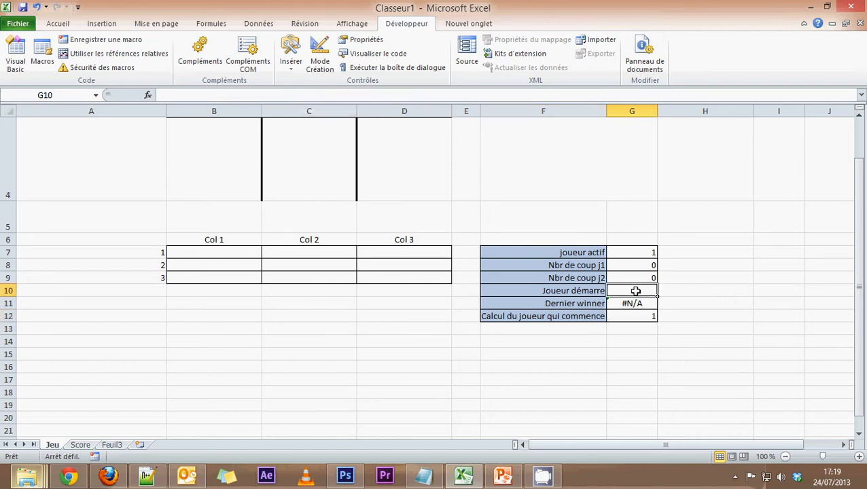
{"action": "type", "text": "2"}
{"action": "left_click", "coordinate": [631, 338]}
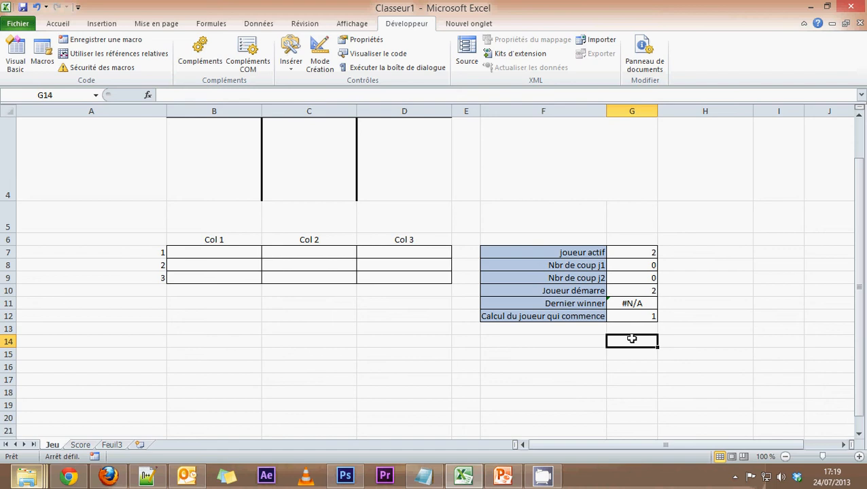
{"action": "left_click", "coordinate": [638, 290]}
{"action": "key", "text": "Delete"}
{"action": "left_click", "coordinate": [724, 303]}
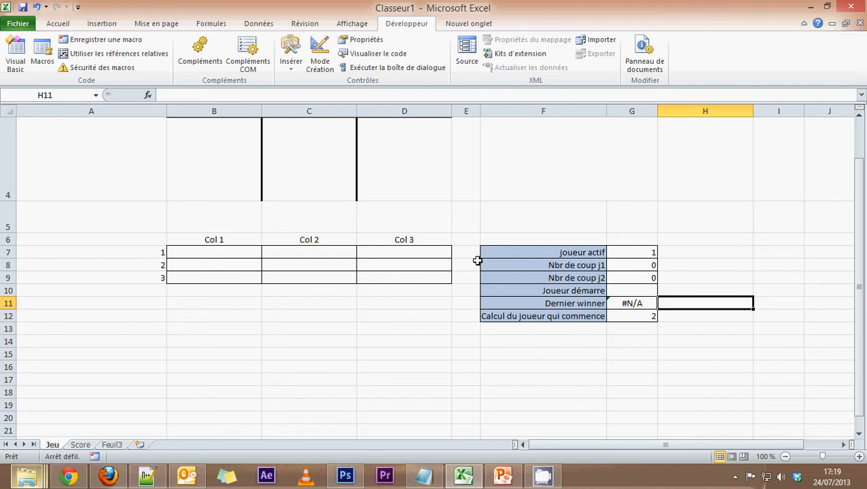
Insert a form control button across the upper part of F3, below Joueur 1, and assign it the Nouvellepartie macro.
{"action": "scroll", "coordinate": [478, 260], "scroll_direction": "up", "scroll_amount": 1}
{"action": "left_click", "coordinate": [528, 229]}
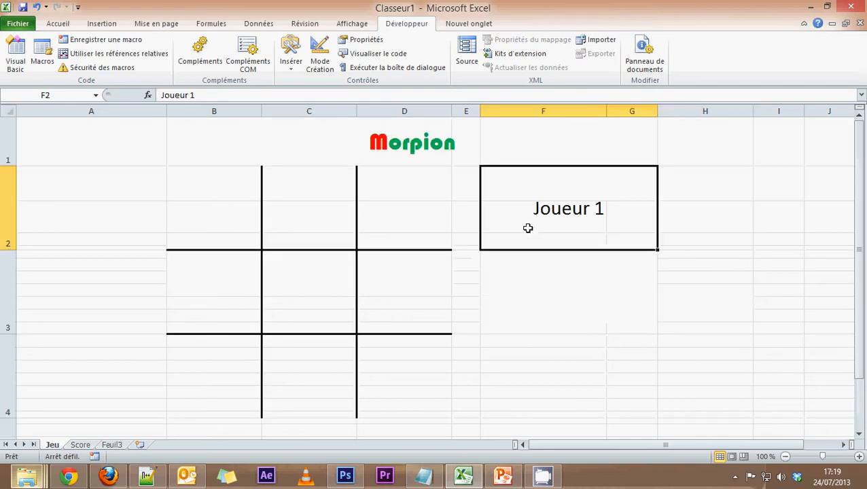
{"action": "scroll", "coordinate": [528, 228], "scroll_direction": "down", "scroll_amount": 1}
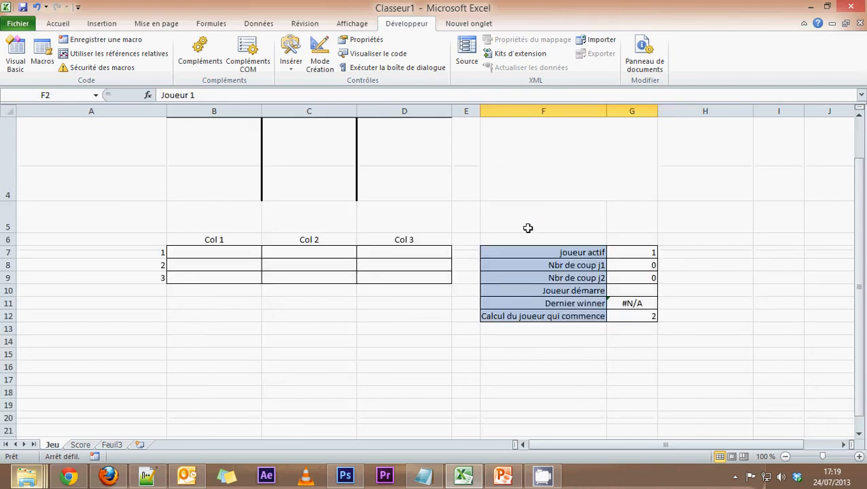
{"action": "scroll", "coordinate": [528, 229], "scroll_direction": "up", "scroll_amount": 1}
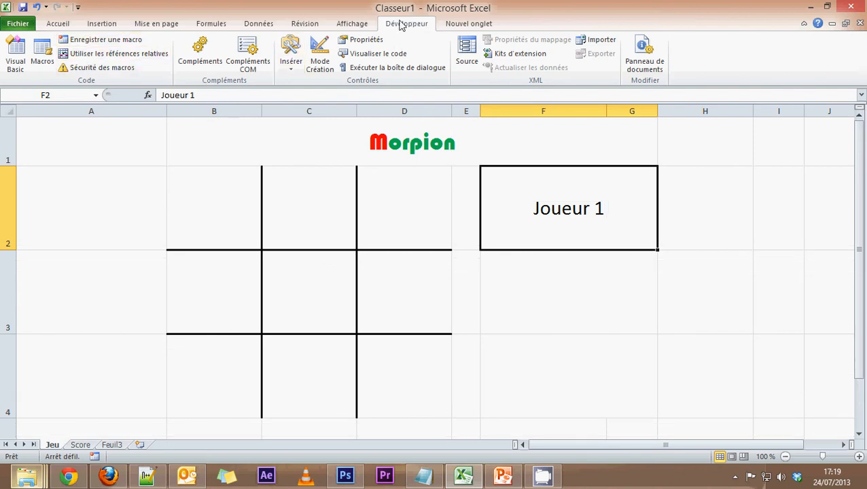
{"action": "left_click", "coordinate": [292, 65]}
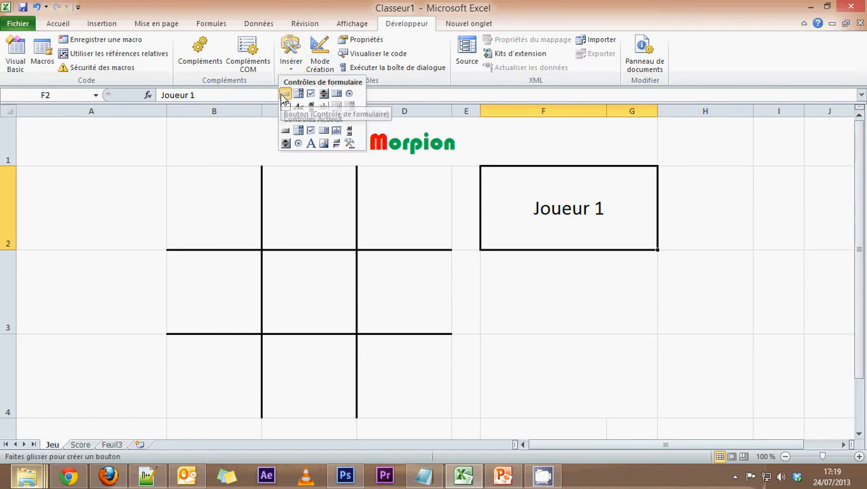
{"action": "left_click", "coordinate": [285, 95]}
{"action": "left_click_drag", "start_coordinate": [487, 258], "coordinate": [650, 280]}
{"action": "left_click", "coordinate": [241, 185]}
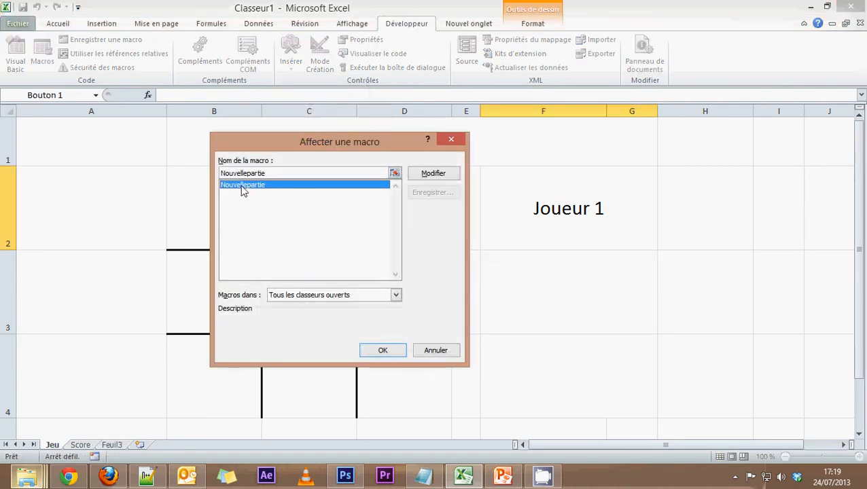
{"action": "left_click", "coordinate": [378, 350]}
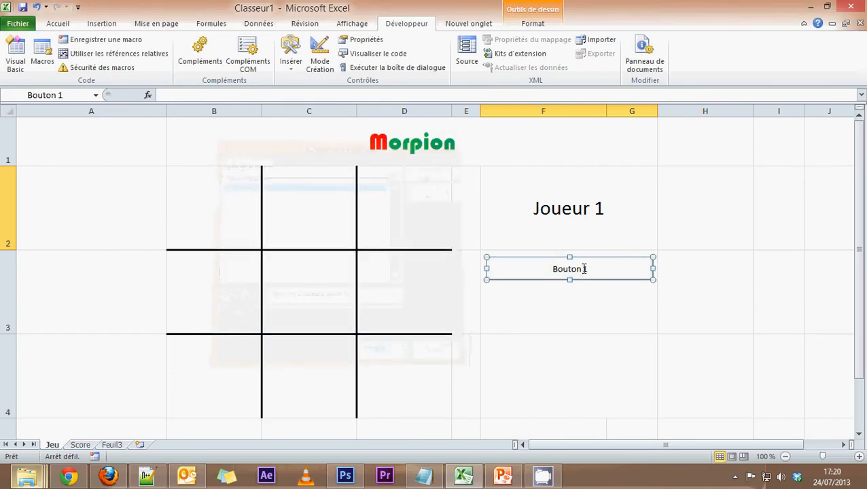
Change the new button's caption to "Nouvelle Partie" and deselect the button.
{"action": "left_click", "coordinate": [549, 266]}
{"action": "left_click_drag", "start_coordinate": [549, 267], "coordinate": [604, 265]}
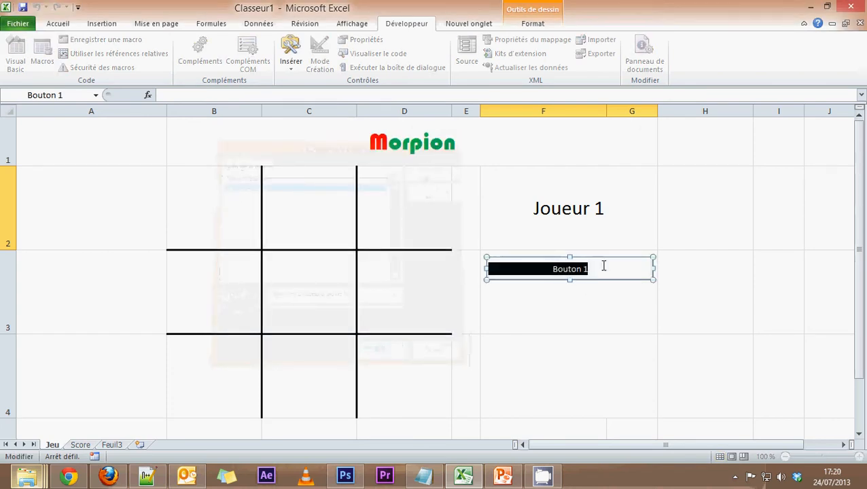
{"action": "type", "text": "Nouvelle"}
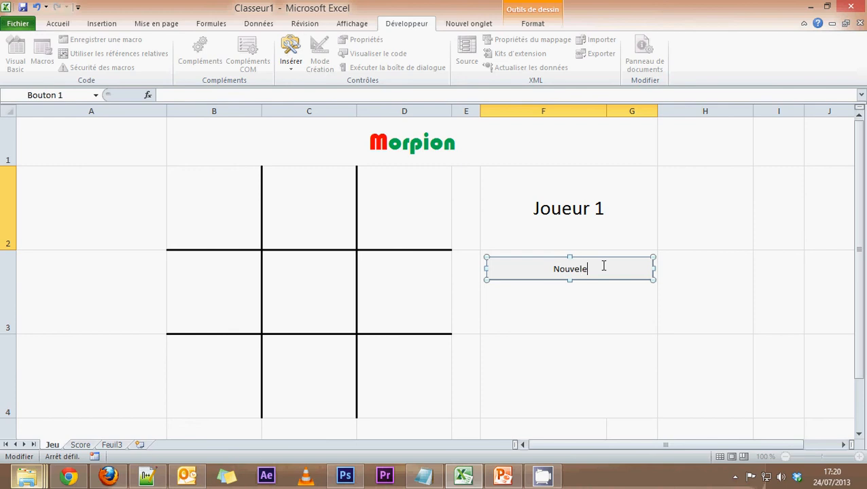
{"action": "key", "text": "BackSpace"}
{"action": "key", "text": "BackSpace"}
{"action": "type", "text": "le Partie"}
{"action": "left_click_drag", "start_coordinate": [616, 270], "coordinate": [91, 115]}
{"action": "left_click", "coordinate": [619, 281]}
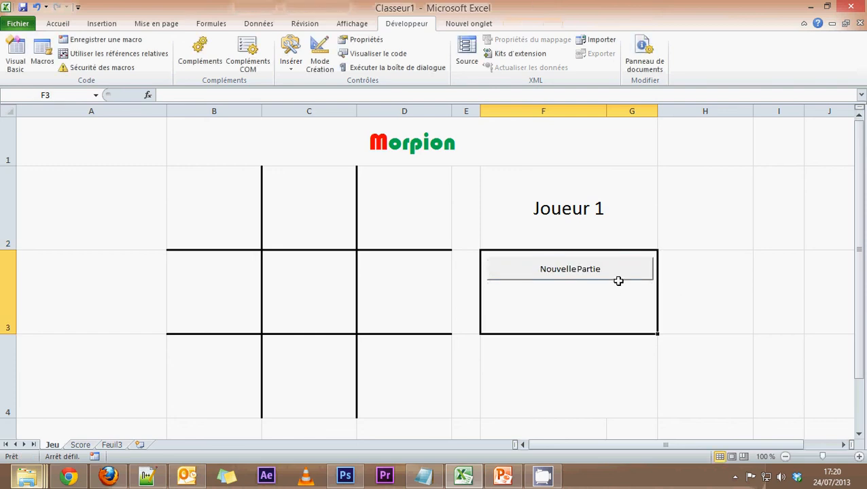